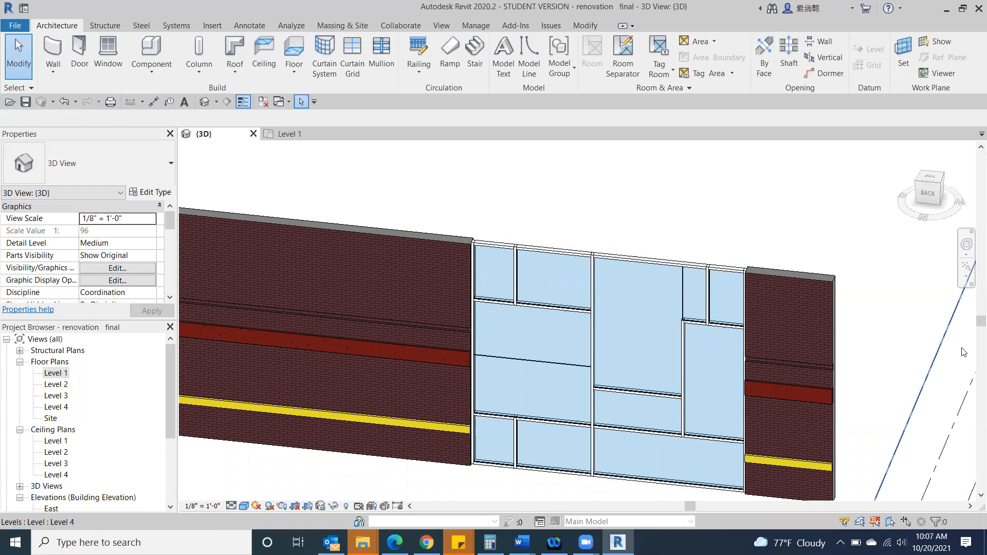
From the back view, set the unmullioned horizontal curtain grid line 4' below the grid line above it.
click(928, 192)
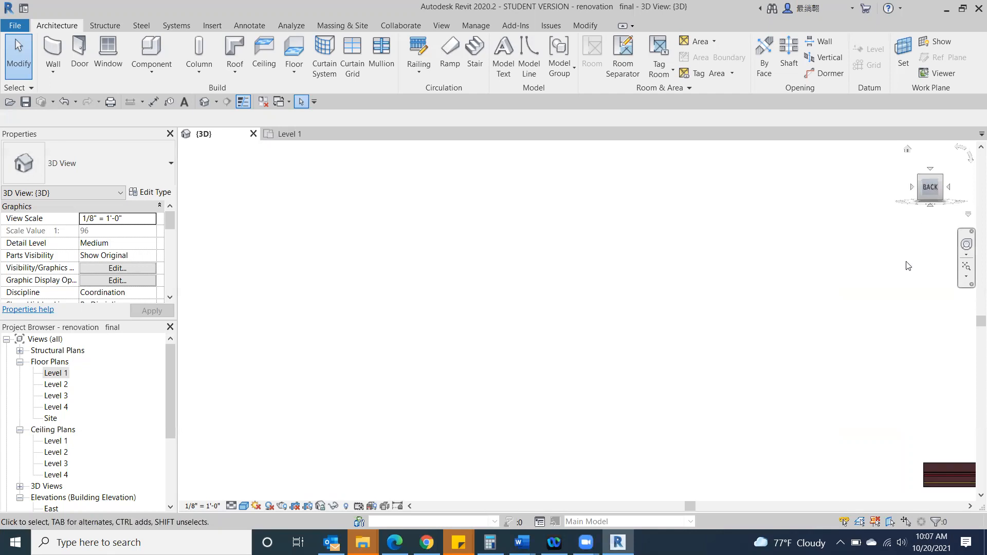
scroll(451, 285, up, 4)
scroll(451, 284, up, 5)
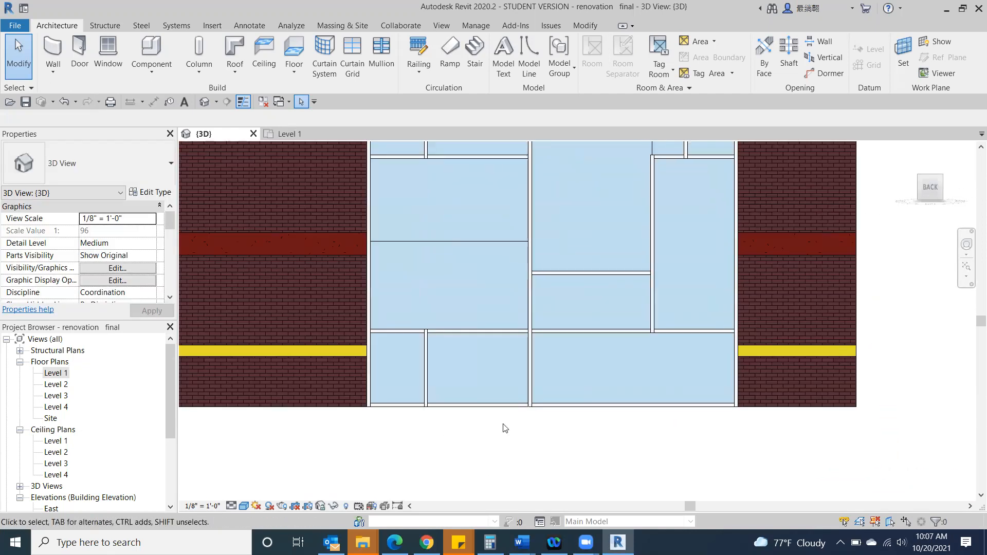
click(472, 240)
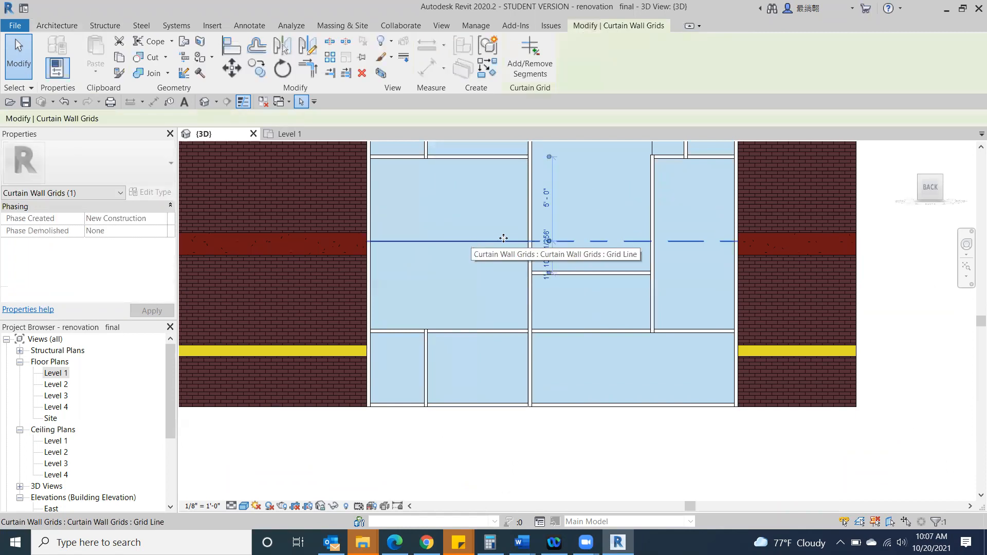
middle_drag(626, 218, 590, 298)
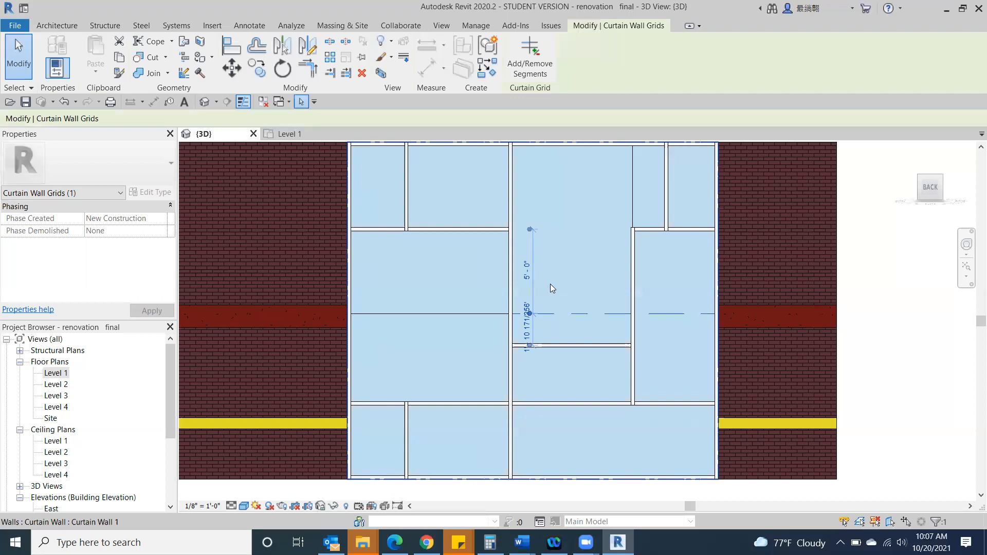
click(527, 272)
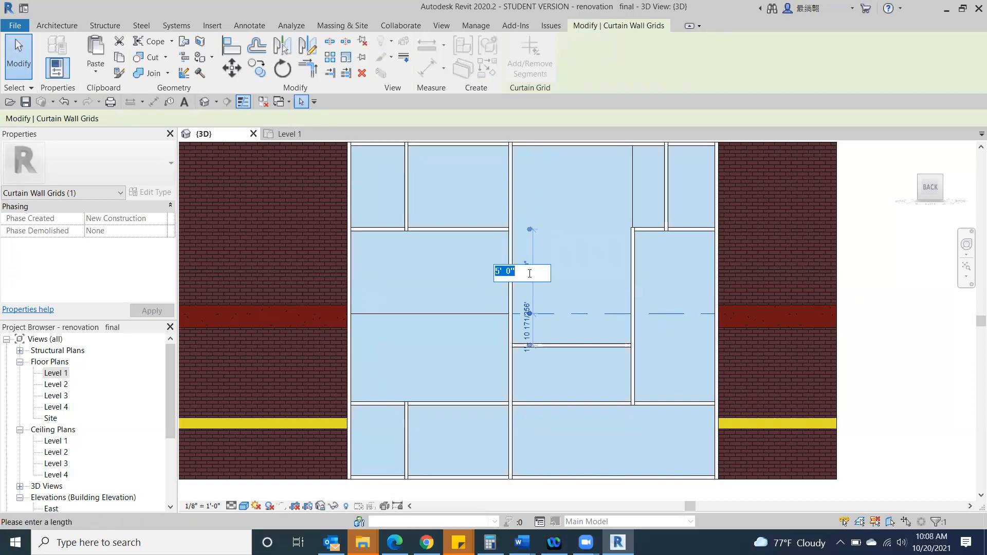
text(4)
key(Return)
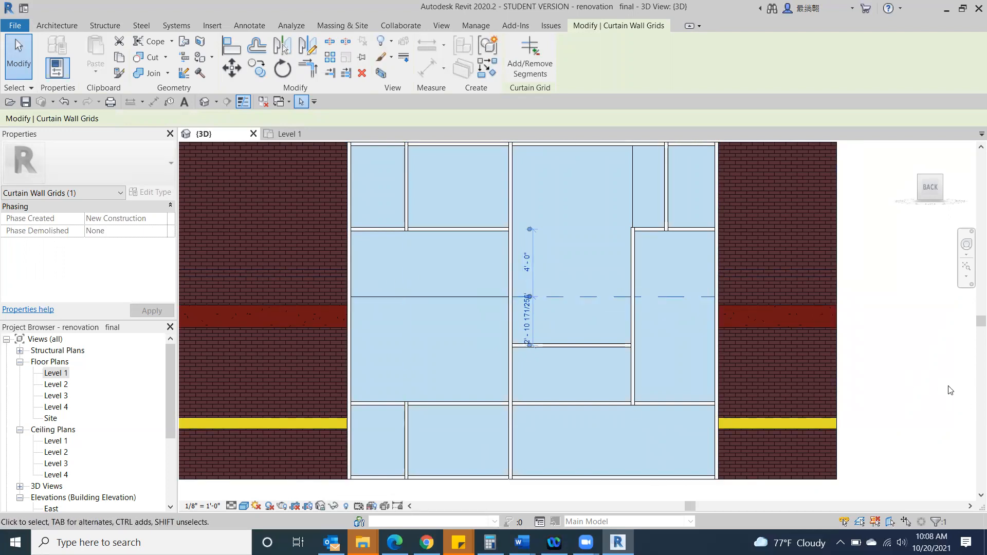
click(917, 374)
Set the vertical grid line without an upper mullion 3' from the neighbouring vertical grid line on its right.
middle_drag(879, 366, 888, 469)
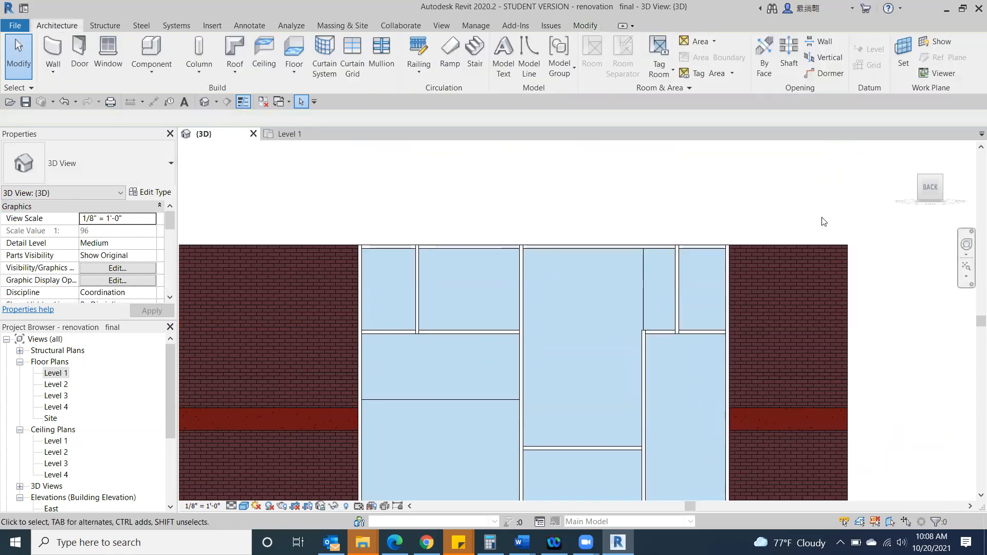
click(647, 281)
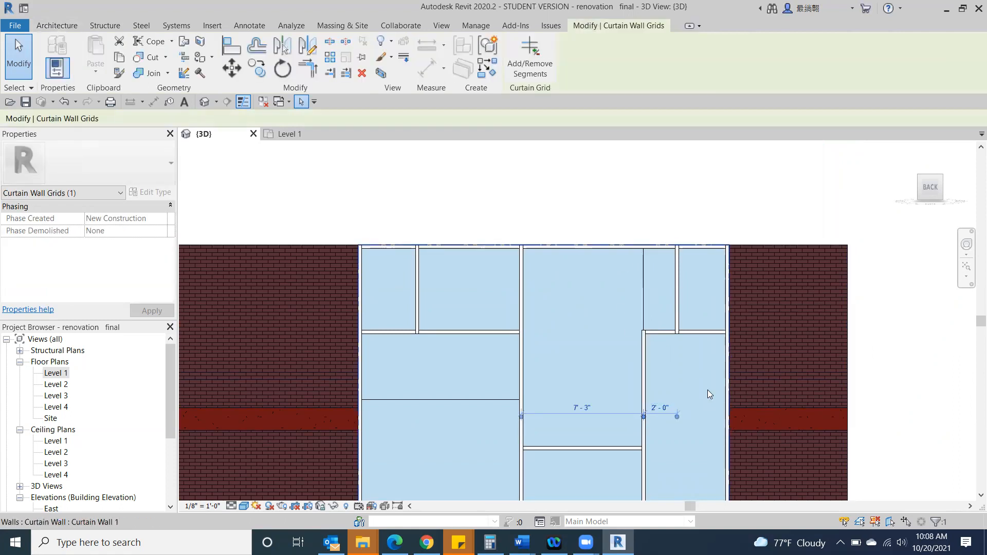
click(664, 407)
text(3)
key(Return)
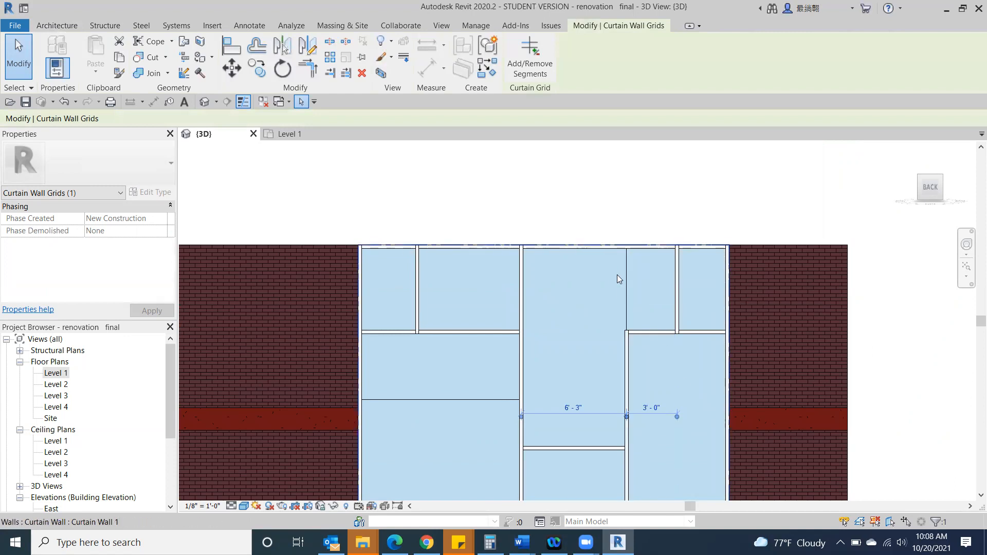
Examine the curtain wall's grid layout and compare it with the back facade of the main building.
middle_drag(643, 406, 359, 247)
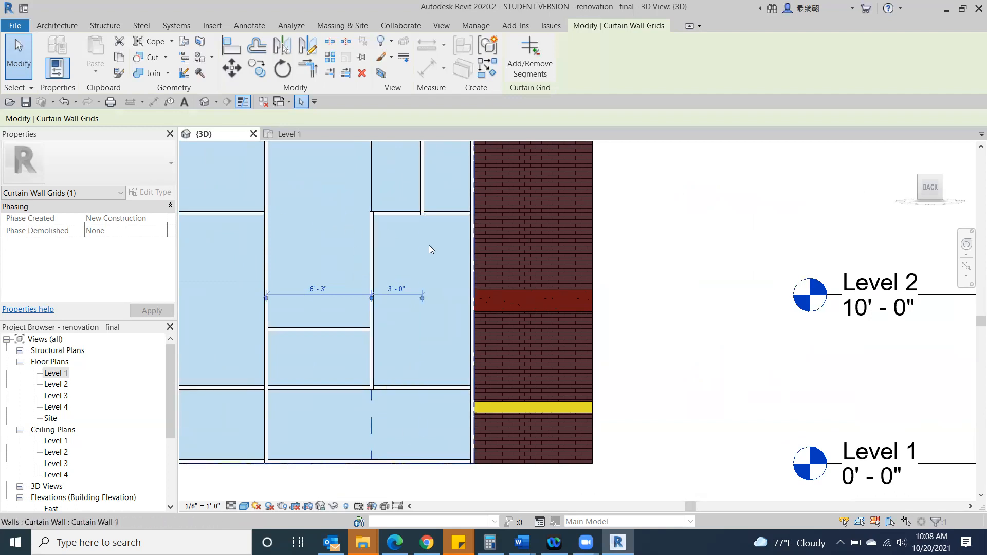
scroll(427, 257, down, 1)
scroll(428, 257, down, 1)
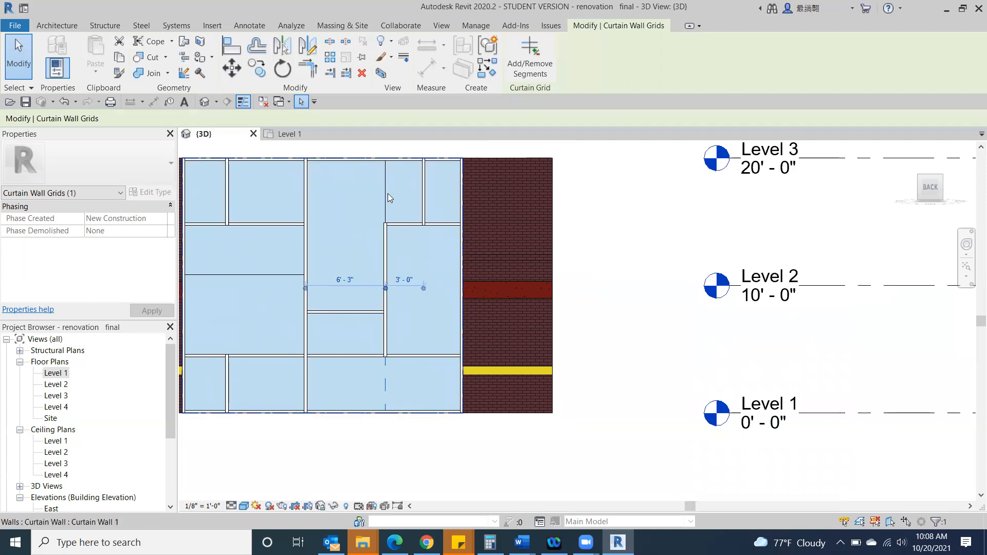
click(424, 331)
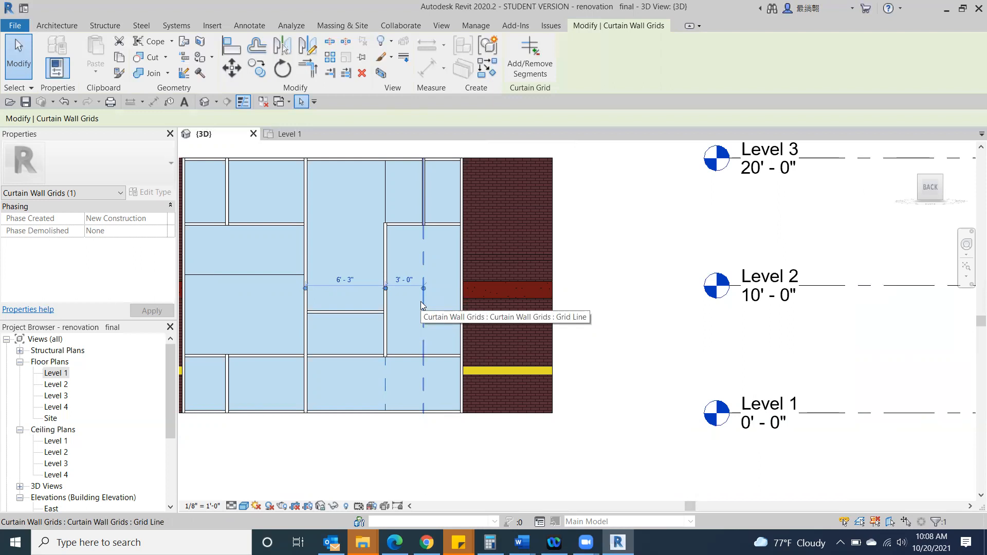
scroll(420, 302, down, 3)
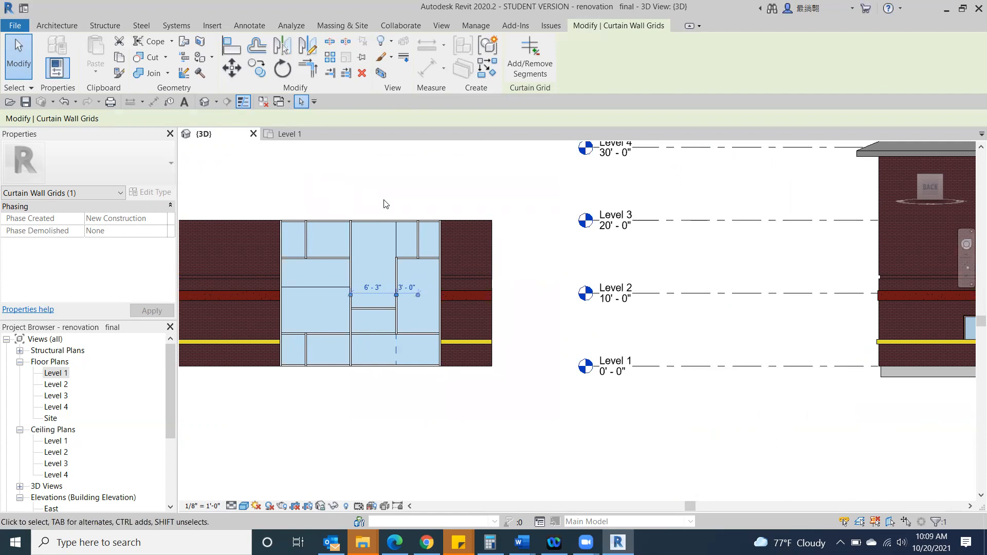
scroll(465, 267, down, 1)
middle_drag(537, 411, 121, 437)
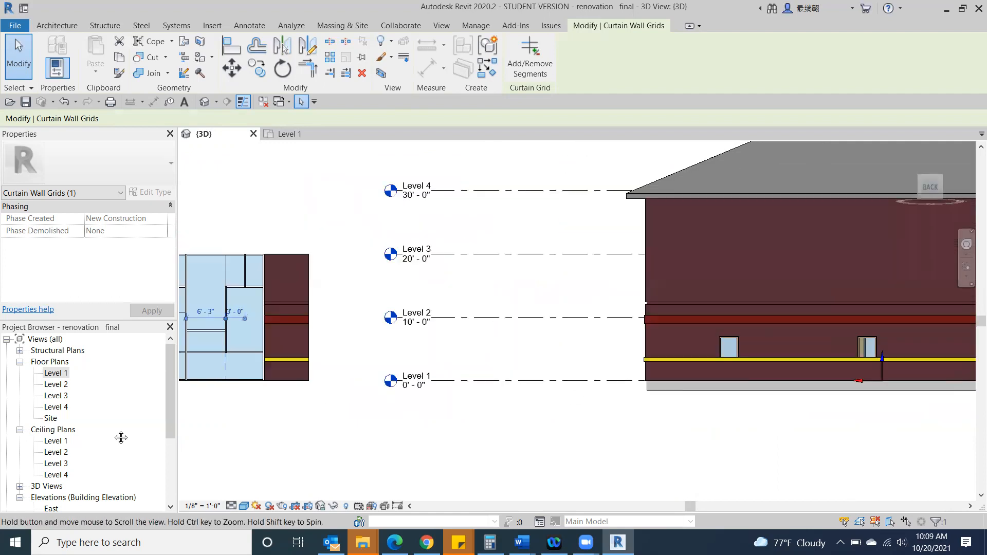
middle_drag(945, 311, 660, 357)
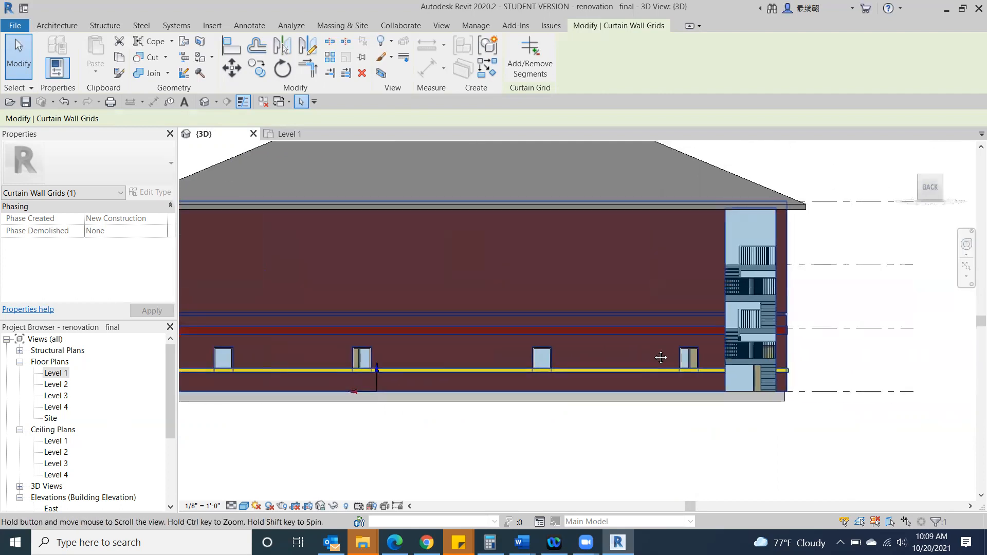
middle_drag(789, 346, 970, 385)
scroll(968, 381, down, 3)
scroll(351, 292, up, 5)
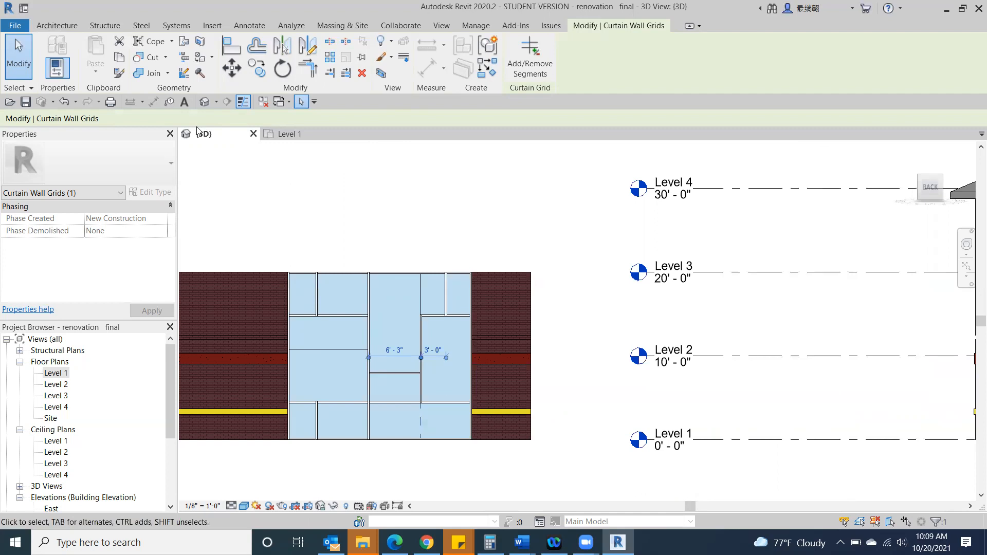
scroll(617, 353, up, 1)
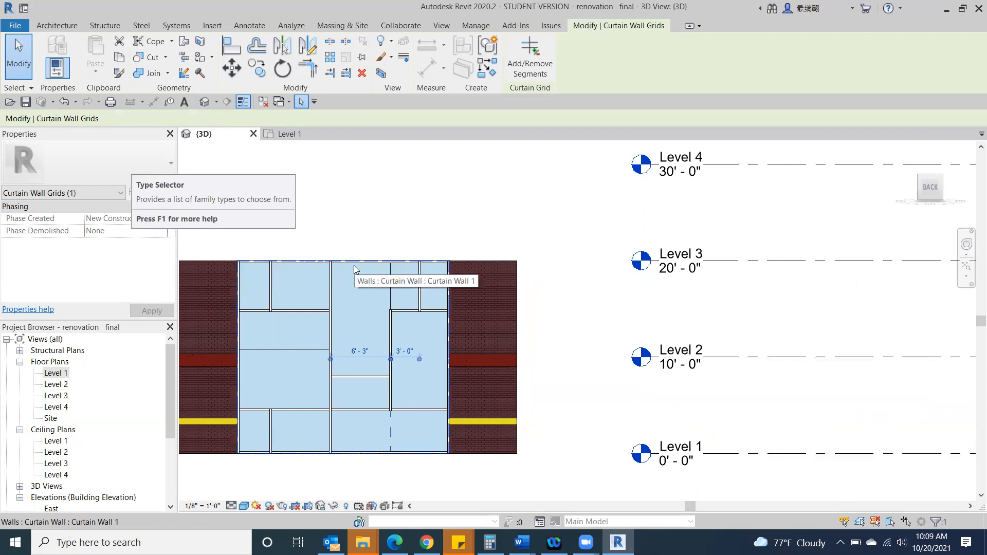
scroll(381, 180, up, 2)
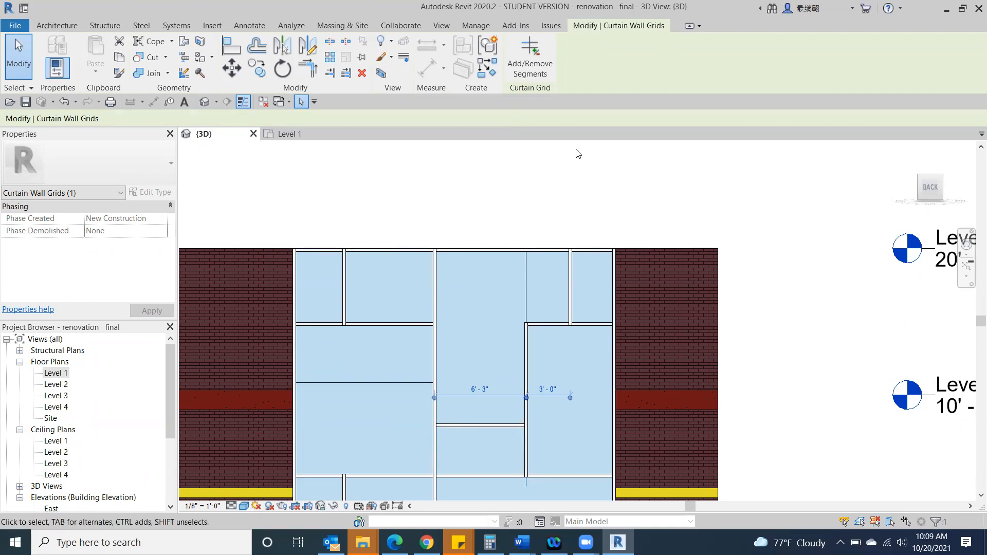
Place 2.5" x 5" rectangular mullions on the bare horizontal grid line and the bare upper part of the vertical grid line.
click(10, 58)
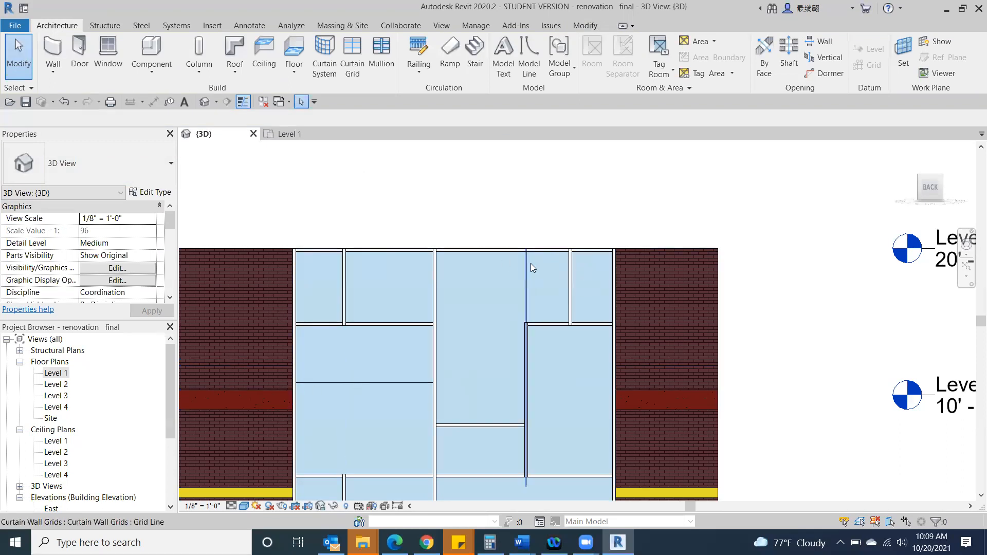
click(386, 54)
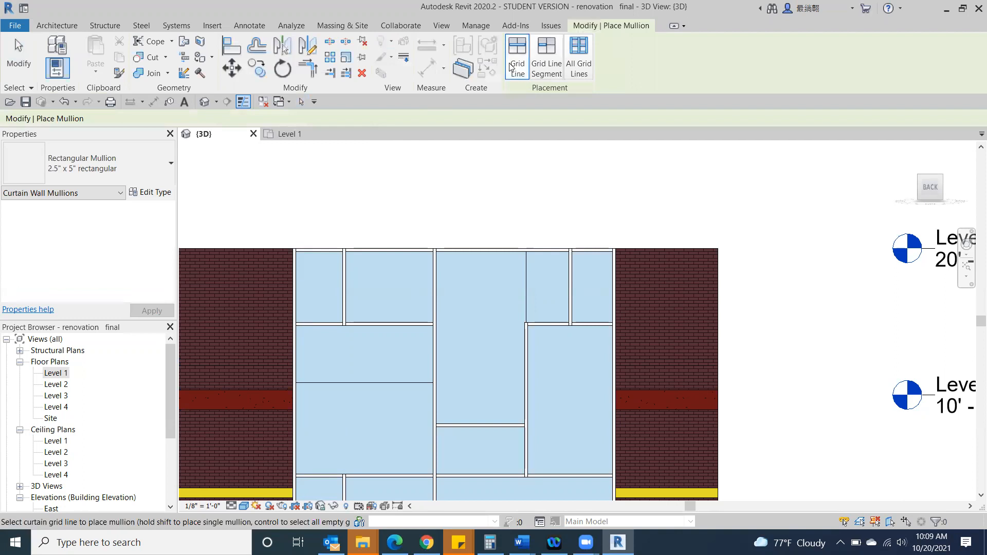
click(336, 383)
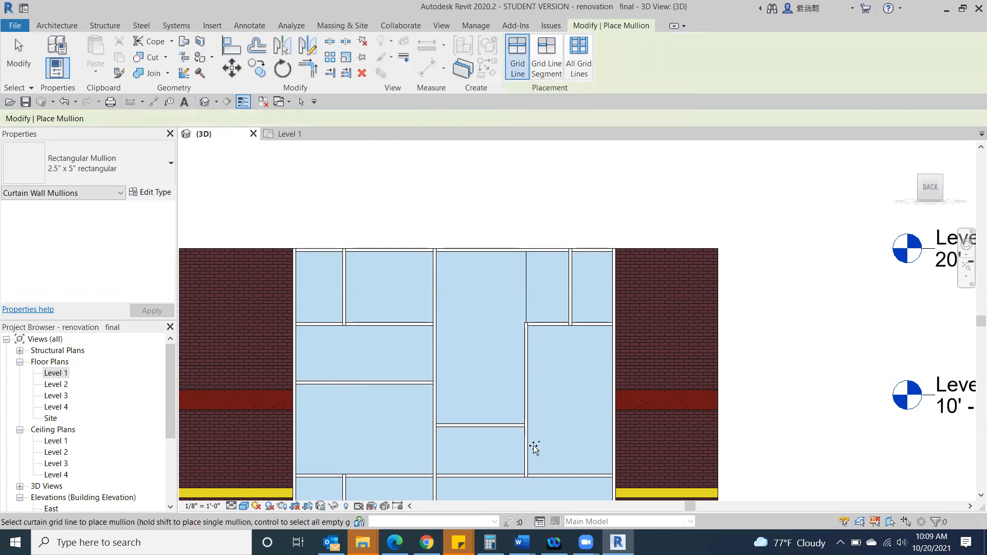
click(523, 284)
middle_drag(557, 377, 513, 274)
click(6, 46)
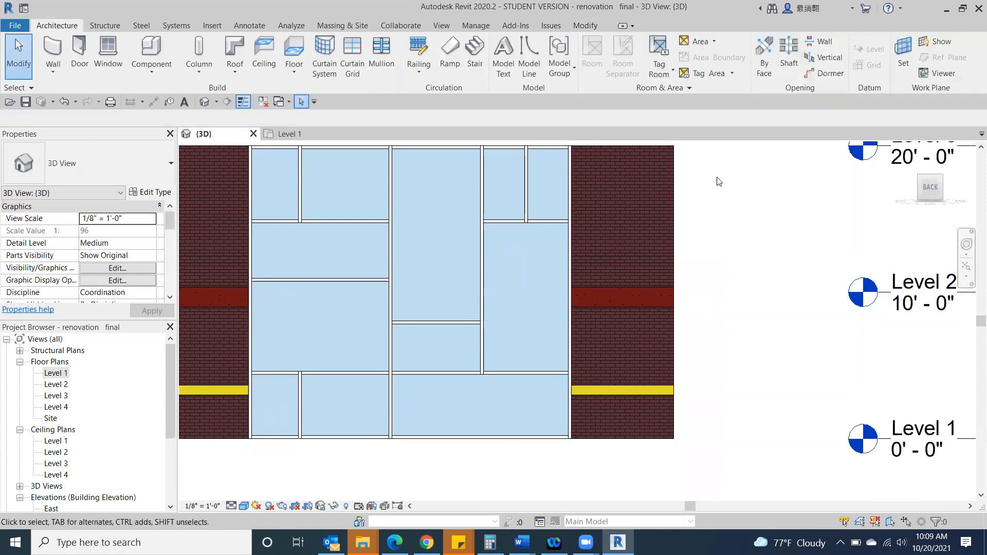
Examine the mullion joints along the curtain wall's top edge.
scroll(719, 235, down, 2)
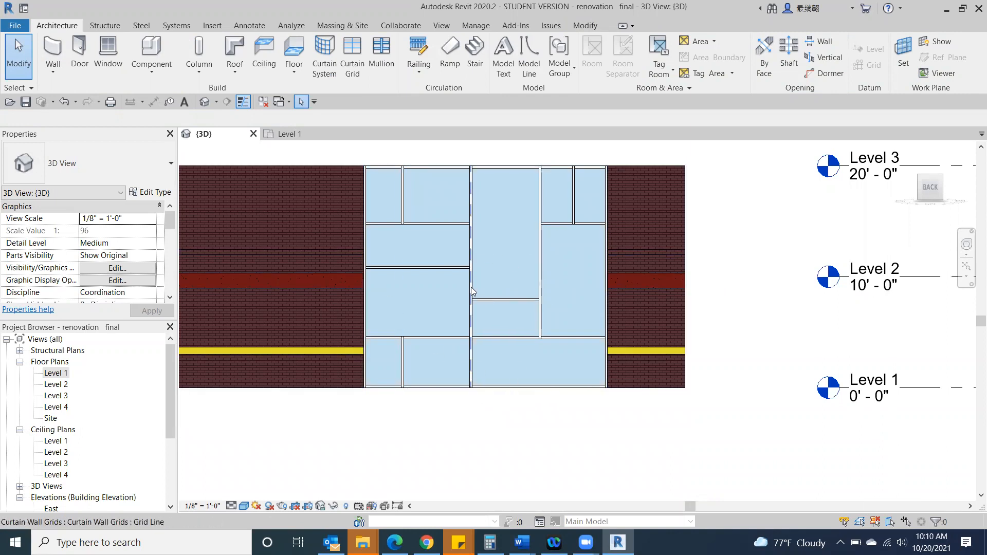
scroll(471, 283, up, 3)
scroll(315, 171, up, 2)
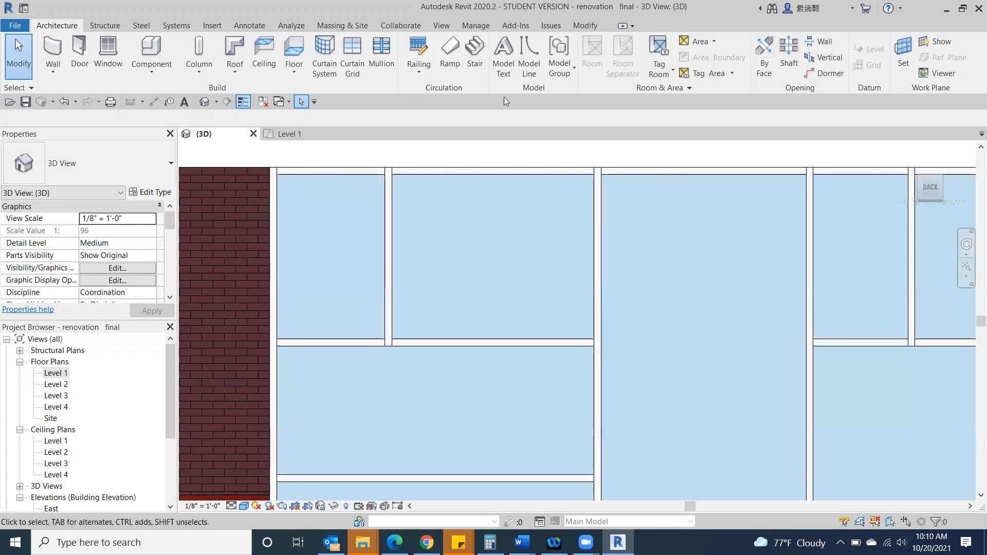
scroll(376, 176, up, 2)
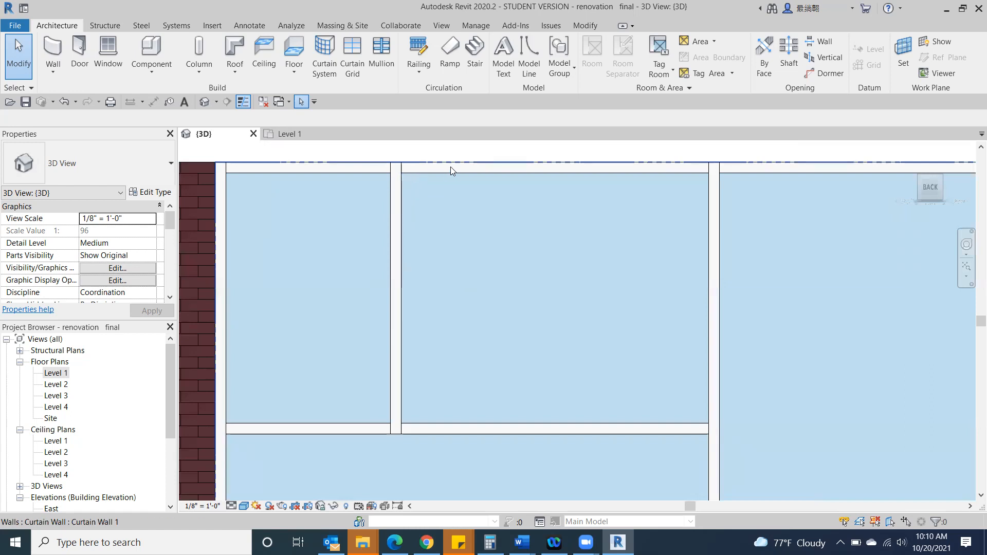
scroll(448, 171, down, 2)
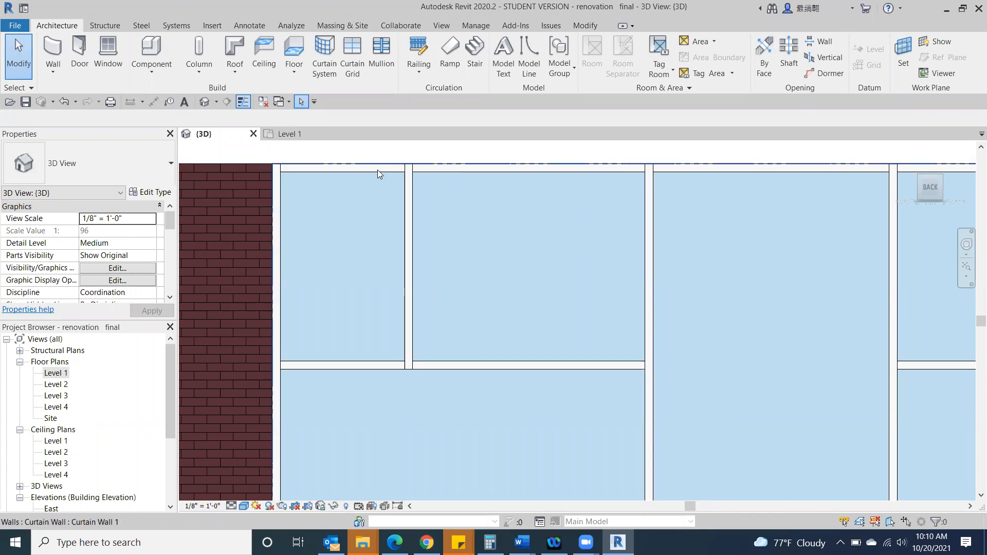
click(409, 183)
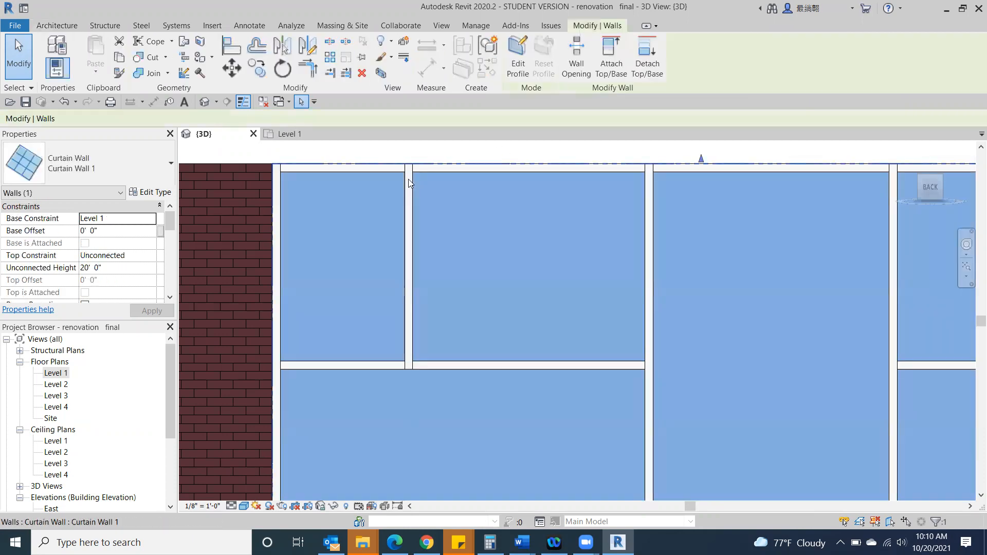
click(749, 150)
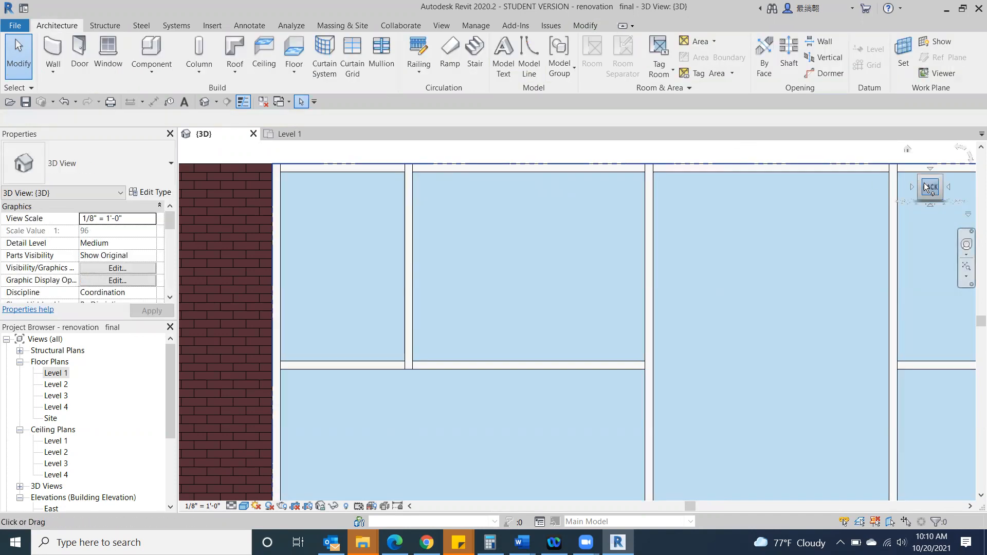
Toggle the top join of the upper-left interior vertical mullion so the top horizontal mullion runs across it.
click(938, 180)
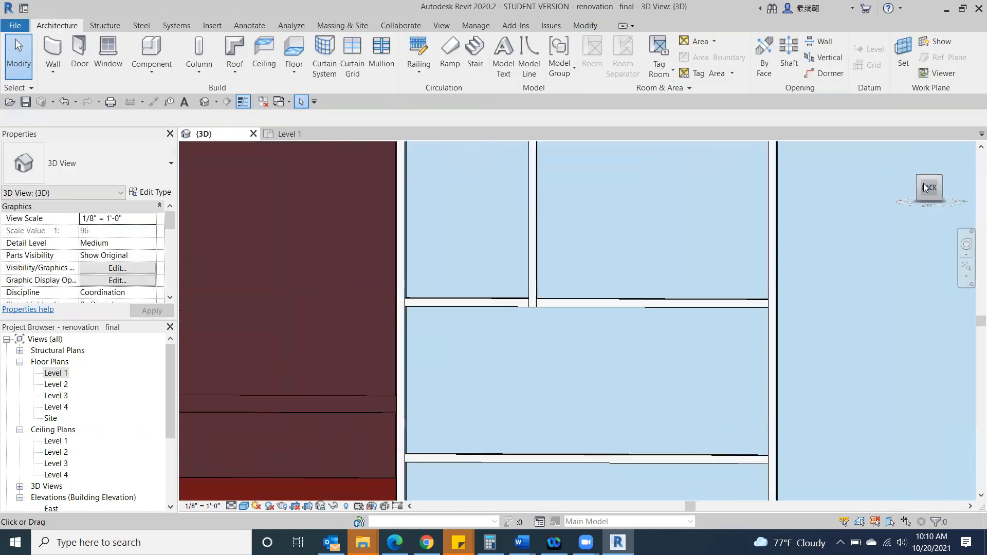
middle_drag(709, 228, 639, 408)
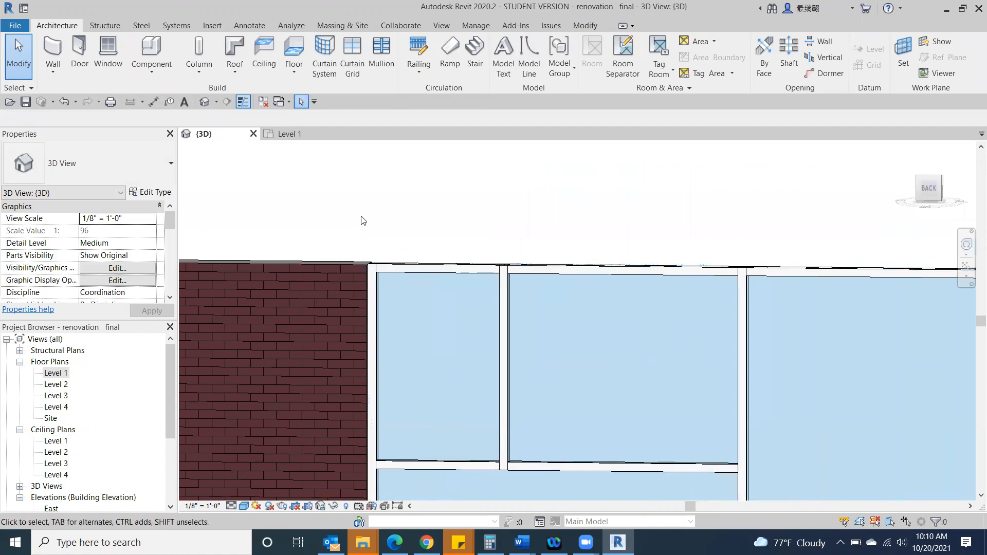
scroll(453, 249, up, 2)
click(552, 314)
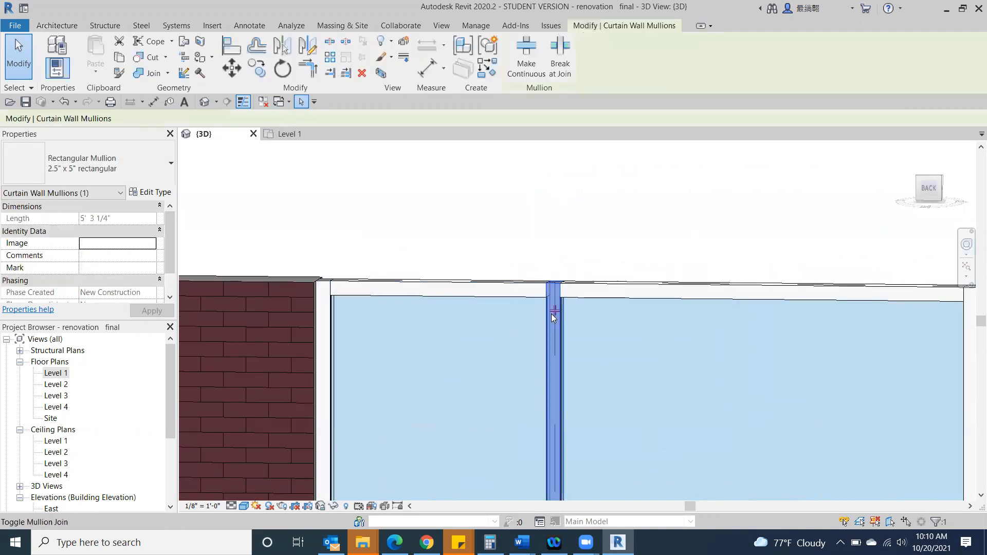
scroll(575, 346, up, 1)
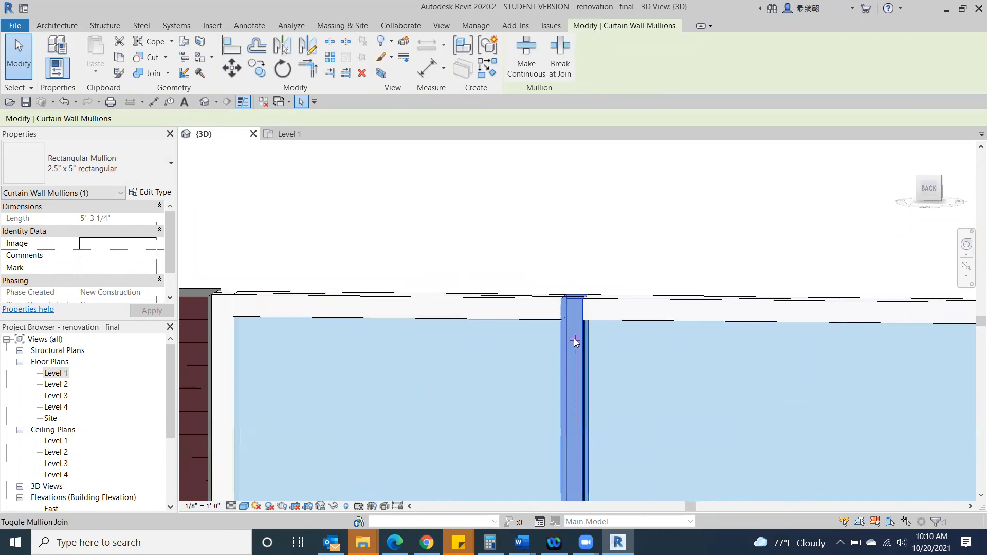
click(575, 342)
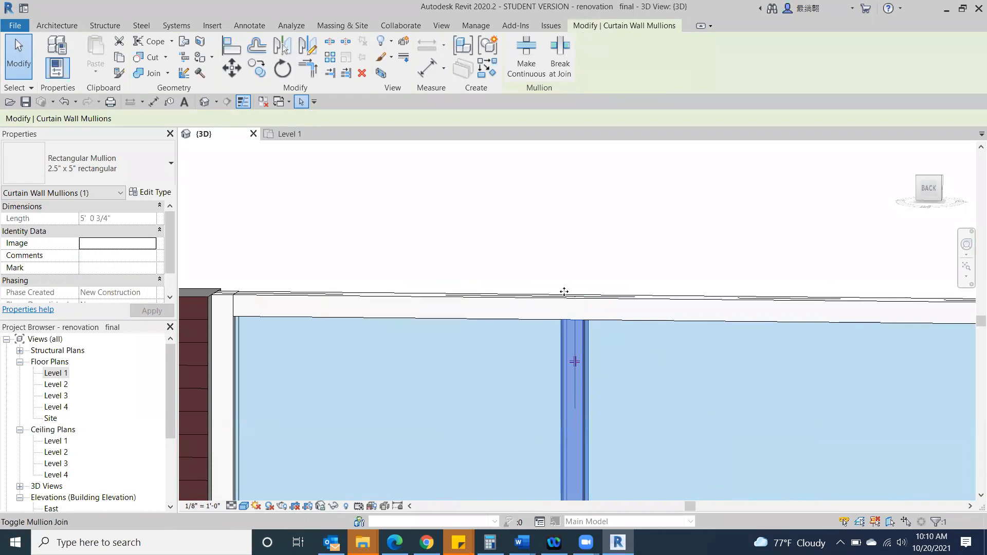
click(543, 253)
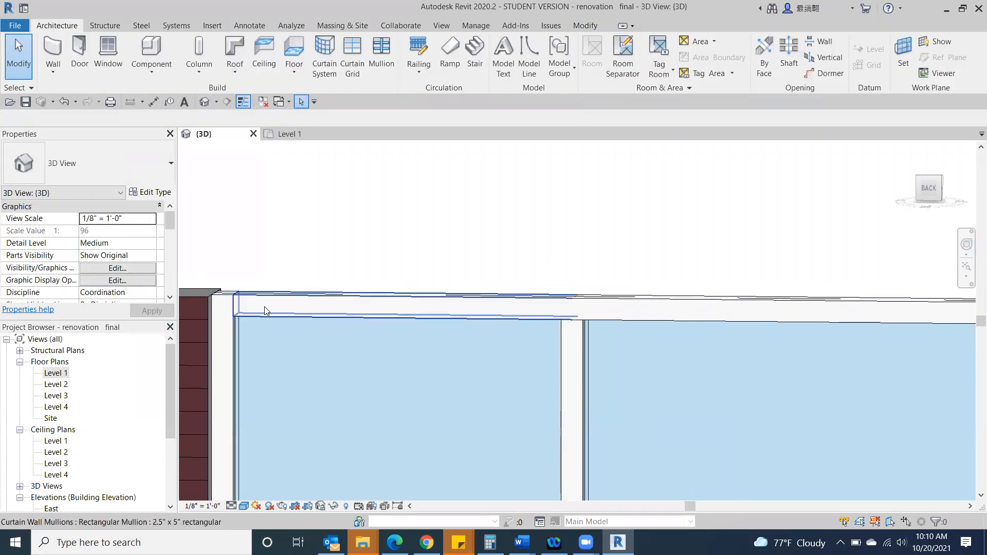
Toggle the top join of the left edge vertical mullion so the top horizontal mullion runs across it.
click(220, 351)
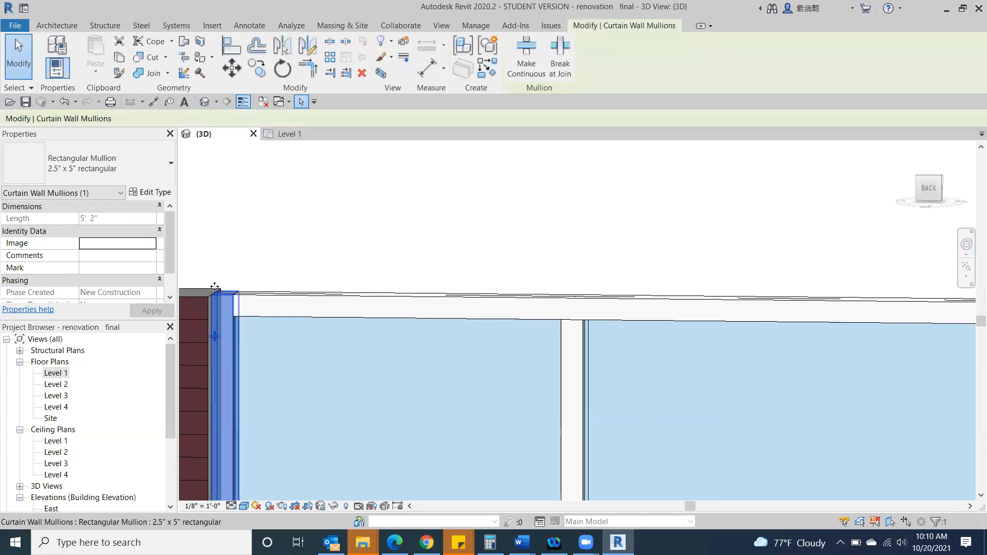
click(214, 337)
scroll(502, 304, down, 2)
middle_drag(766, 314, 413, 301)
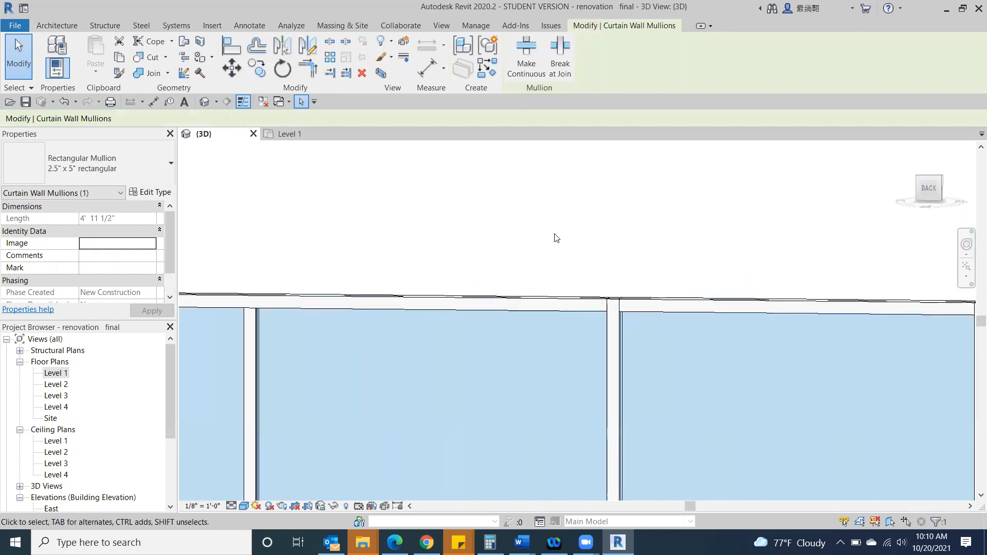
Toggle the top joins of the three remaining interior vertical mullions so the top horizontal mullion runs across them.
click(617, 324)
scroll(712, 246, down, 1)
middle_drag(711, 245, 293, 234)
scroll(475, 300, up, 1)
scroll(475, 300, up, 2)
click(507, 294)
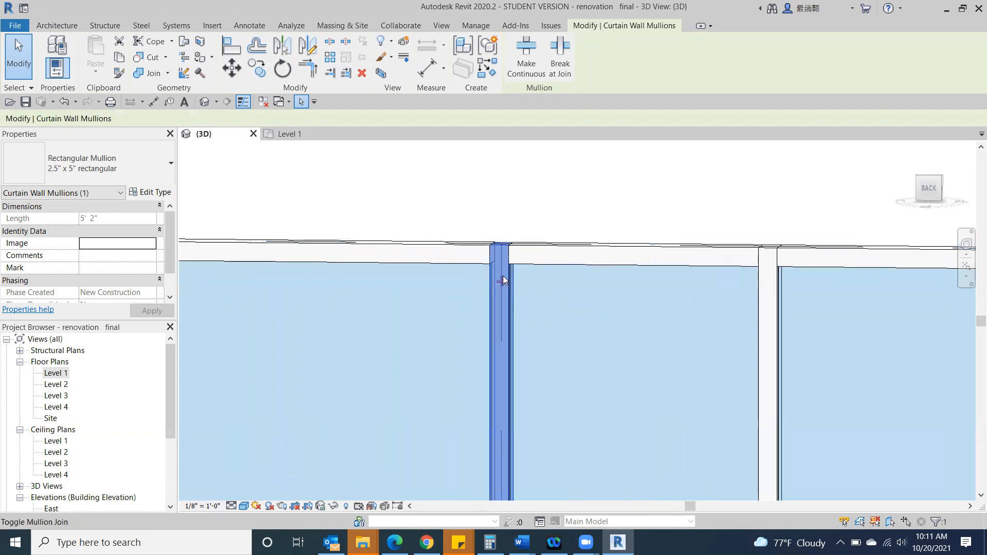
click(503, 280)
click(639, 216)
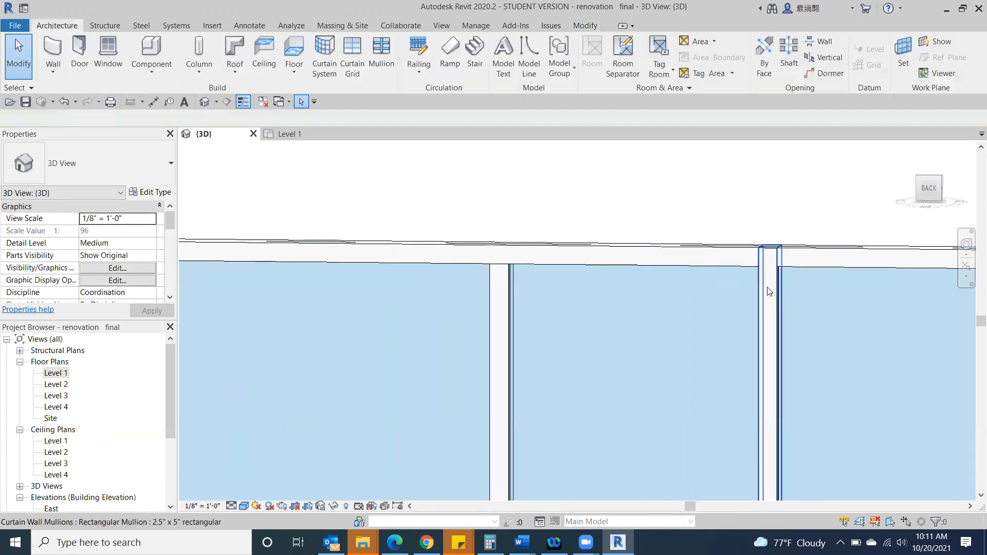
click(774, 295)
click(771, 285)
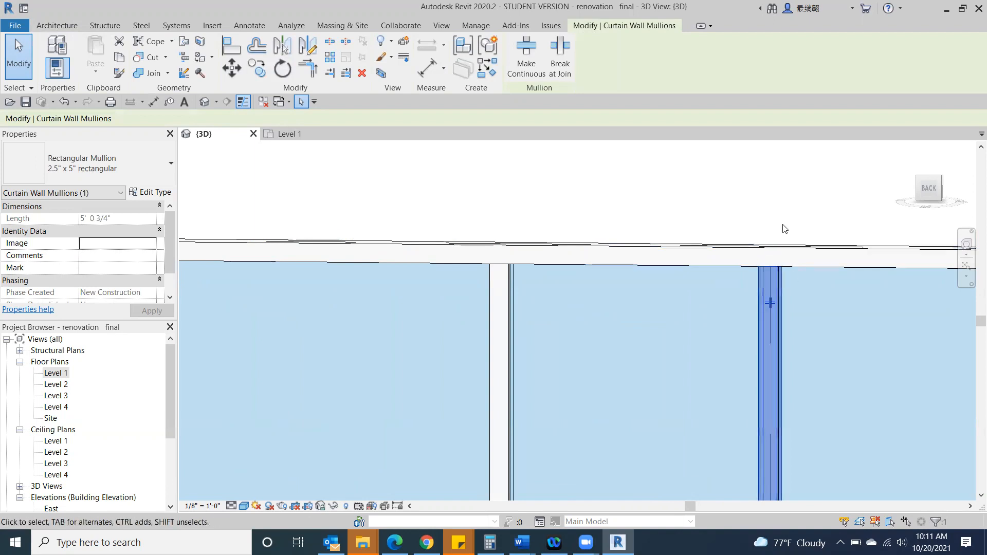
Toggle the top join of the right edge vertical mullion so the top horizontal mullion extends to the brick wall.
scroll(776, 223, down, 3)
middle_drag(733, 211, 459, 215)
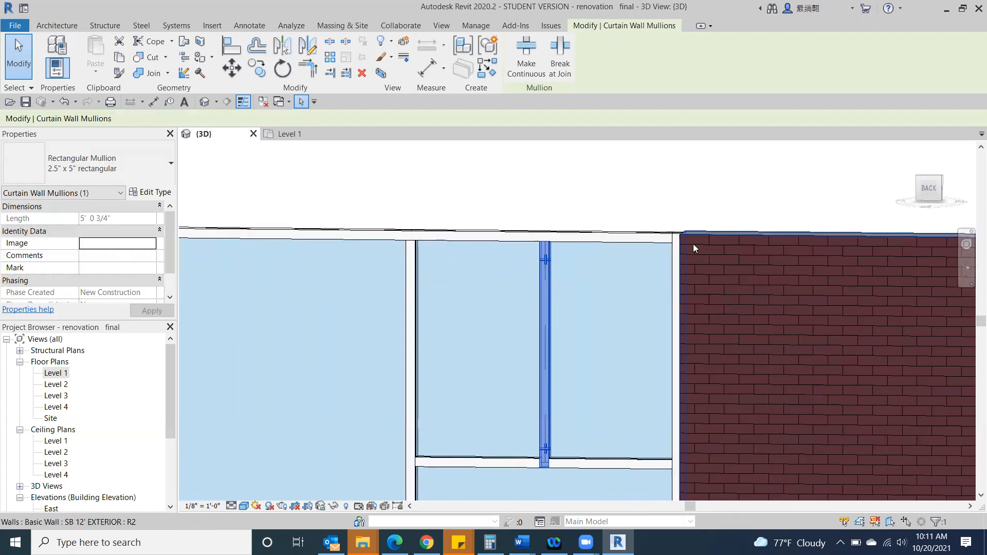
scroll(694, 243, up, 3)
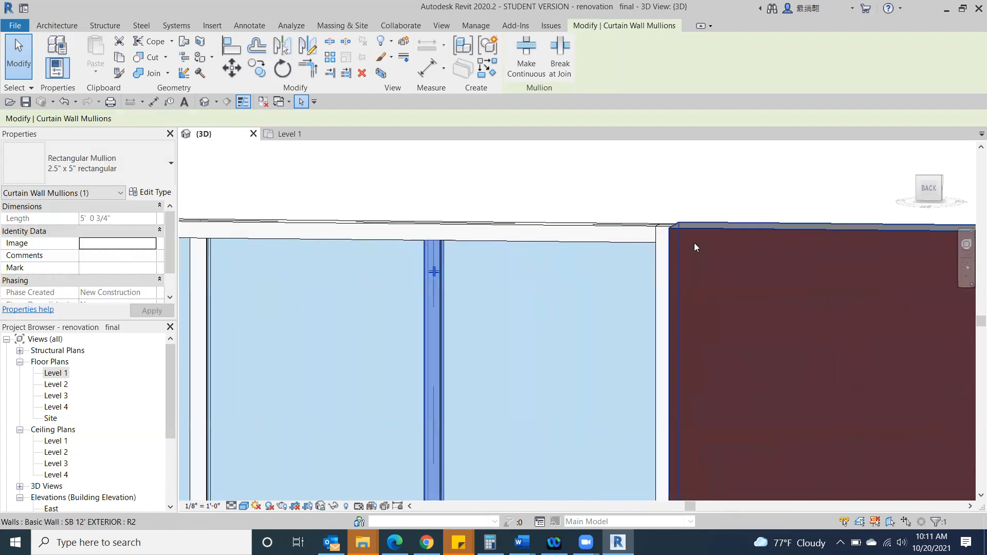
click(662, 292)
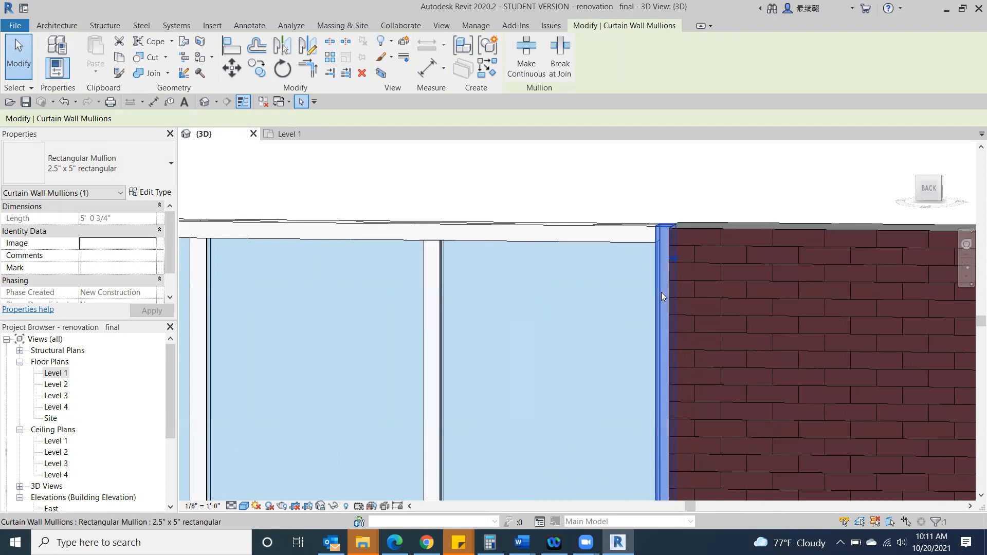
click(676, 258)
scroll(633, 181, down, 3)
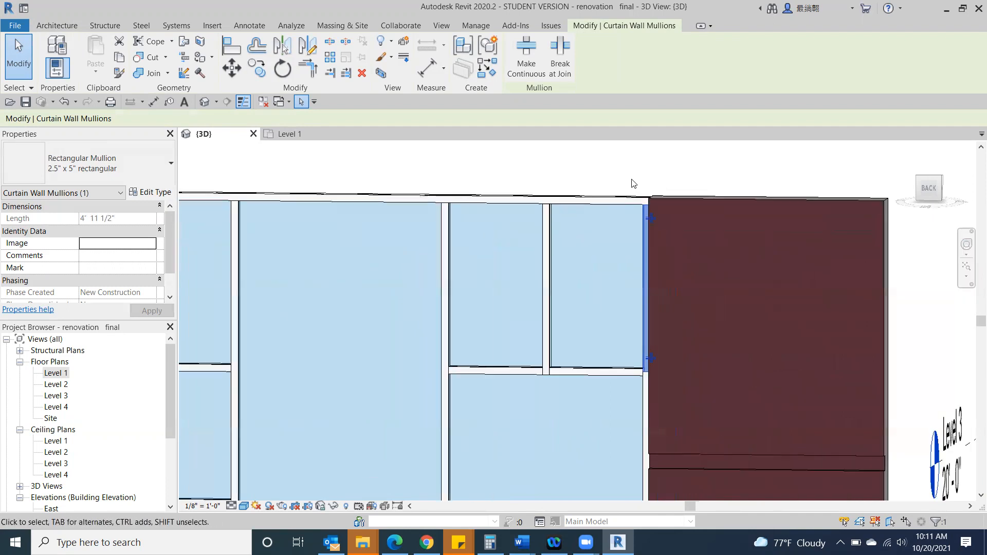
Toggle the bottom join of the lowest left edge mullion so the bottom horizontal mullion runs across it.
scroll(438, 192, down, 3)
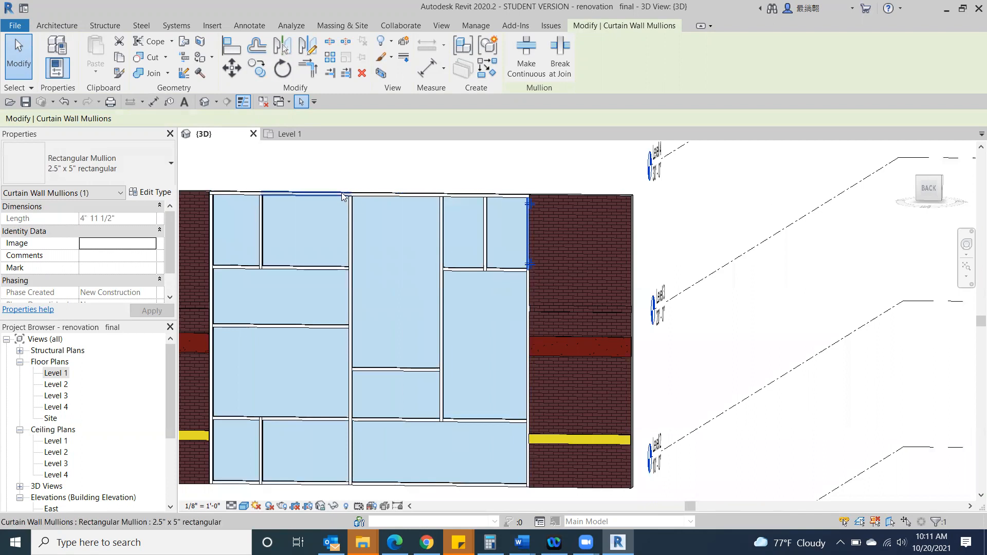
scroll(343, 196, up, 5)
middle_drag(293, 183, 521, 185)
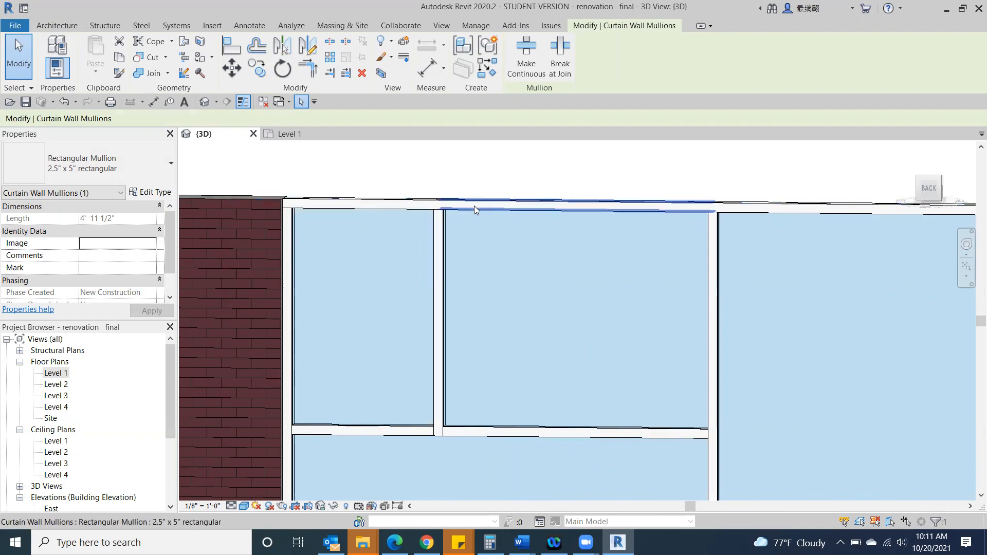
shift+middle_drag(819, 222, 645, 280)
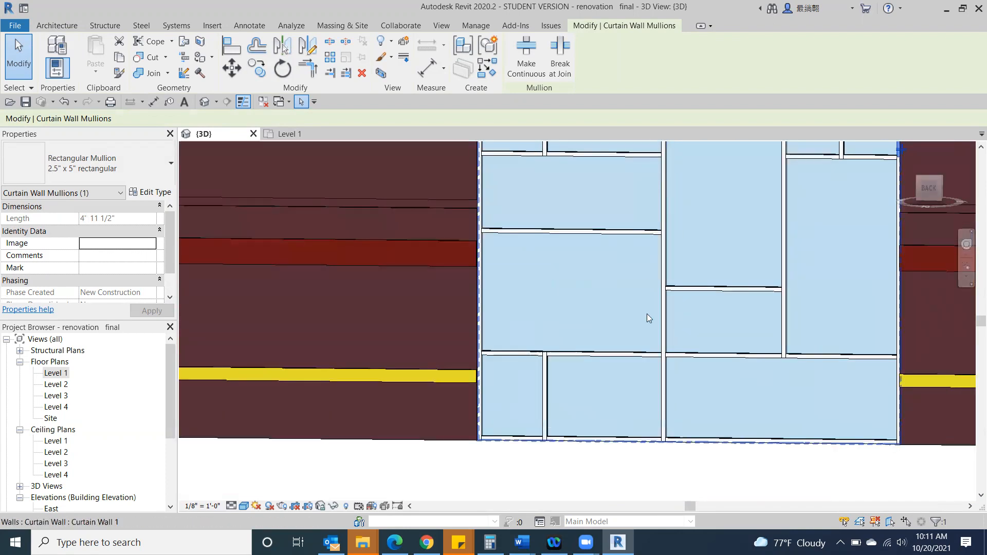
scroll(478, 407, up, 5)
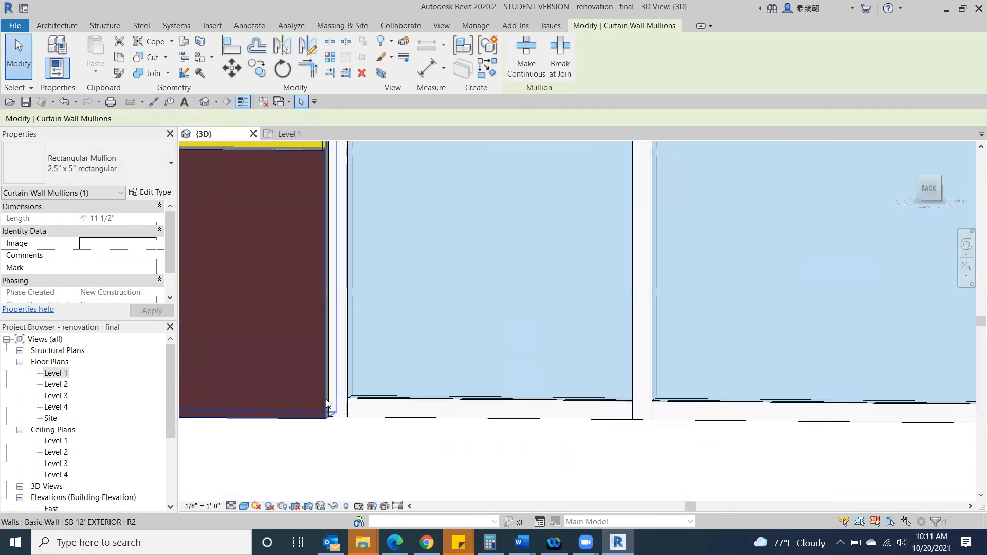
click(344, 346)
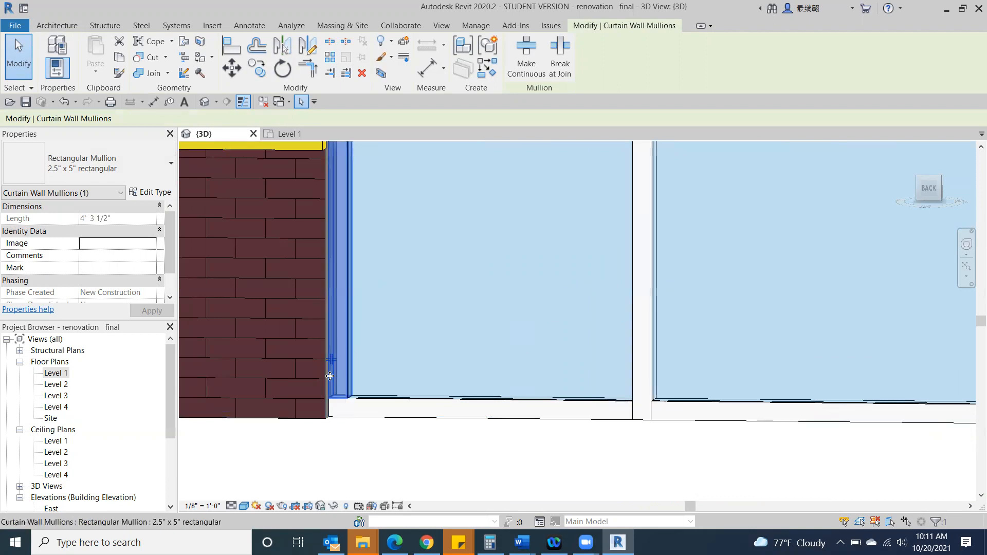
click(633, 461)
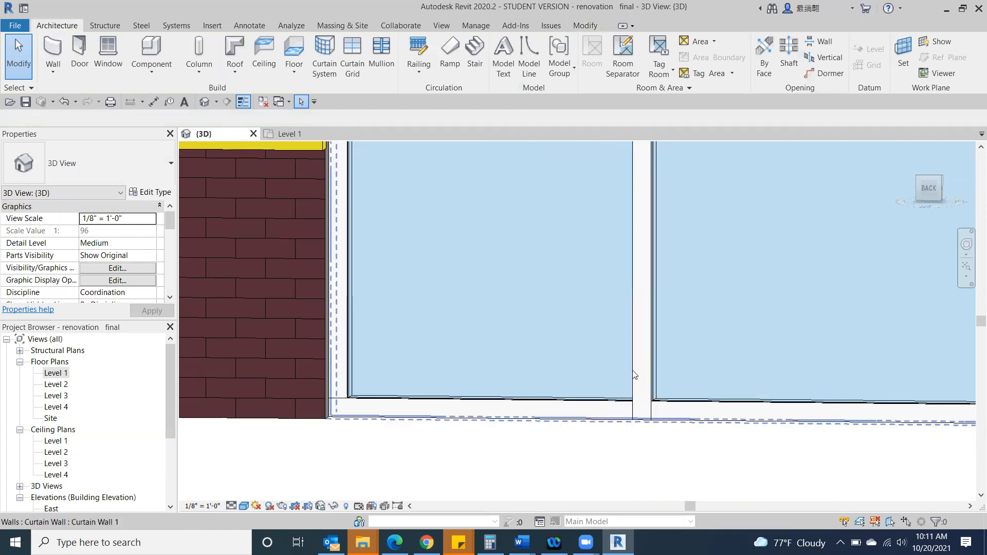
click(728, 426)
click(895, 437)
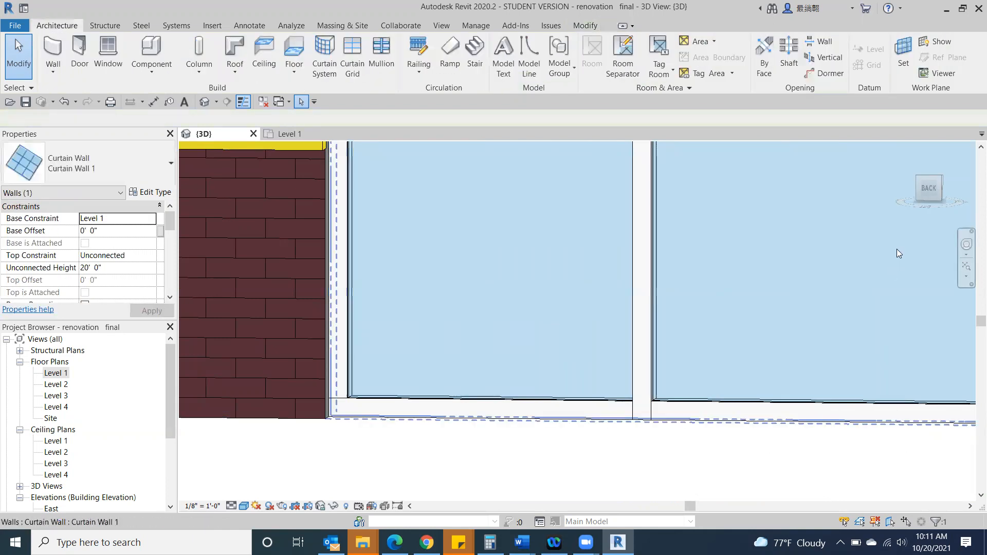
Toggle the bottom joins of the lower-left interior mullion and the central vertical mullion so the bottom horizontal mullion runs across both.
drag(938, 177, 913, 217)
middle_drag(888, 273, 547, 459)
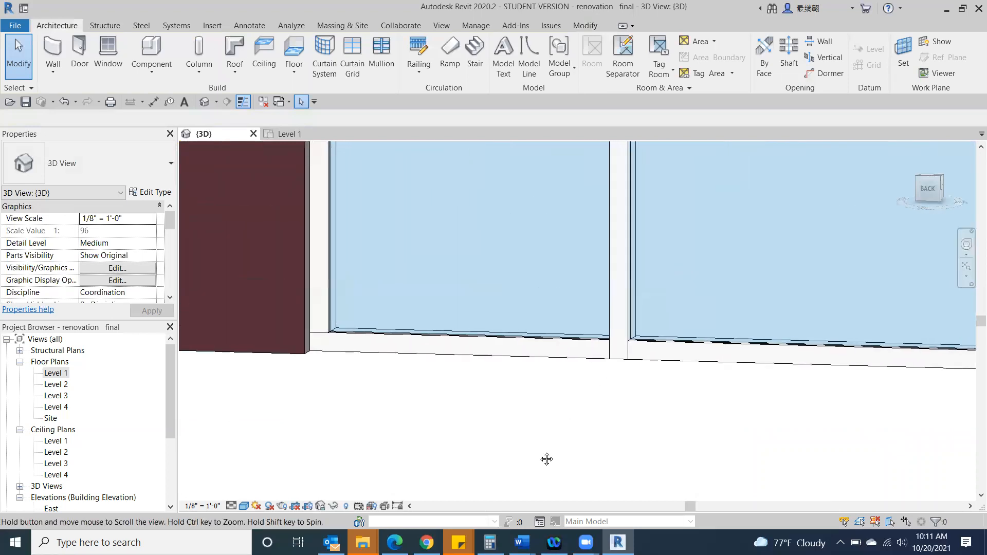
click(621, 321)
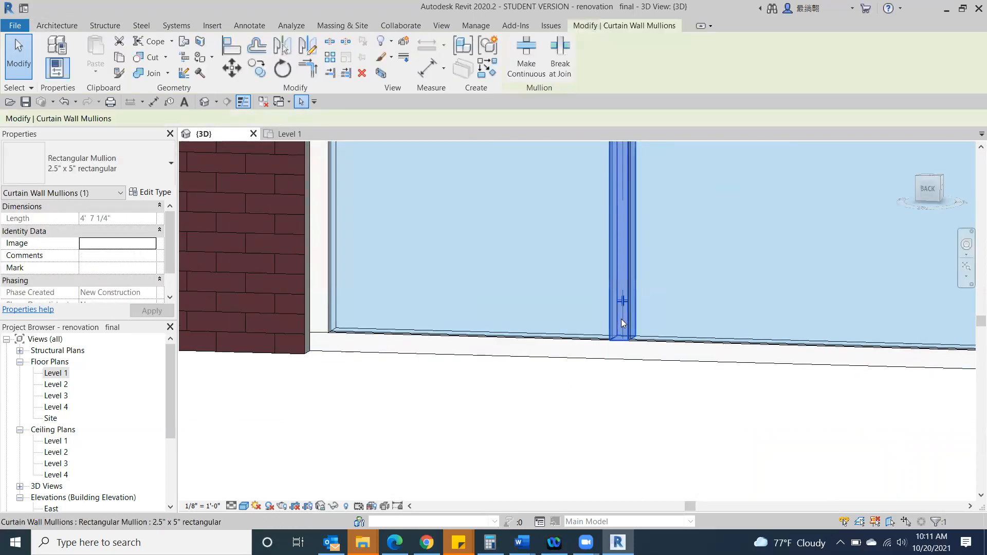
middle_drag(689, 407, 139, 375)
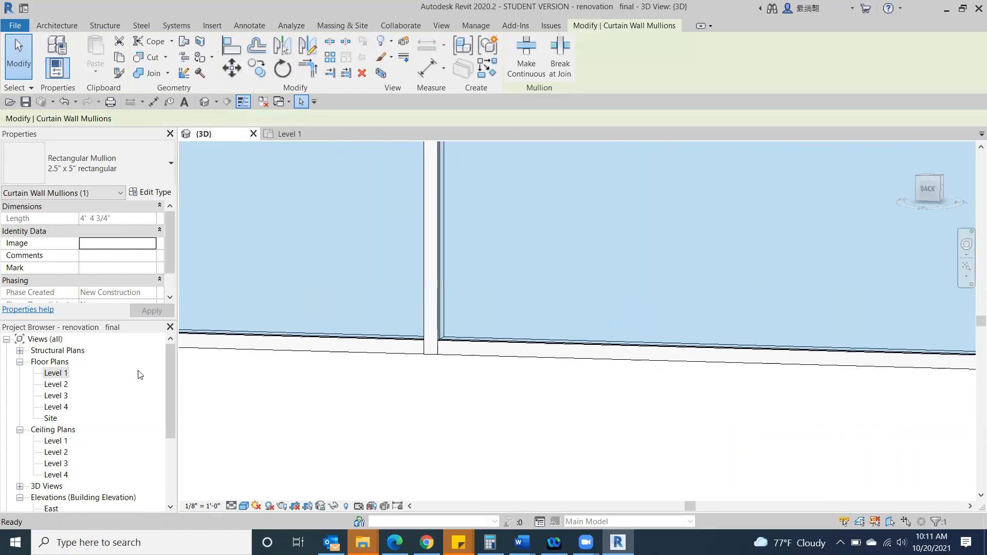
click(437, 315)
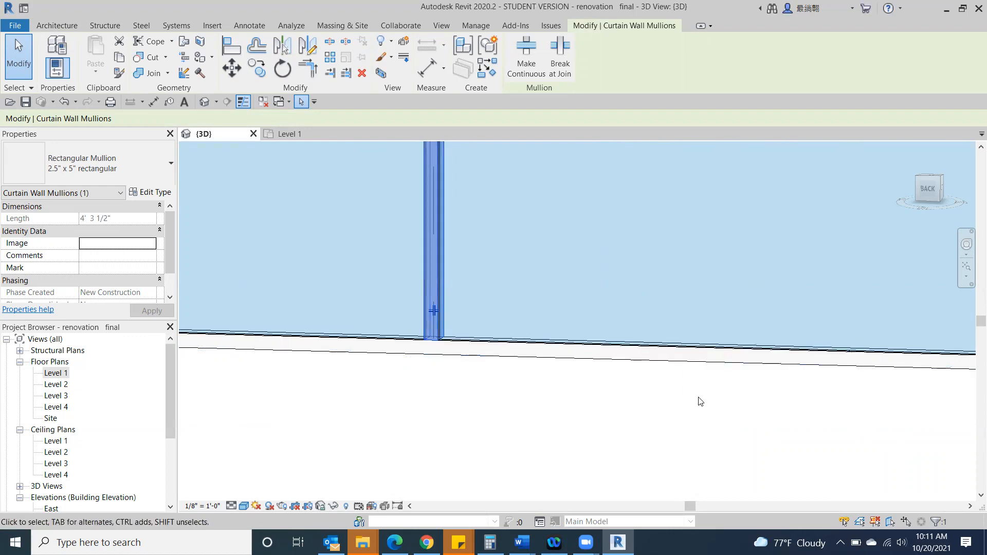
Toggle the bottom join of the lowest right edge mullion so the bottom horizontal mullion extends to the brick wall.
scroll(700, 401, down, 3)
middle_drag(748, 438, 370, 436)
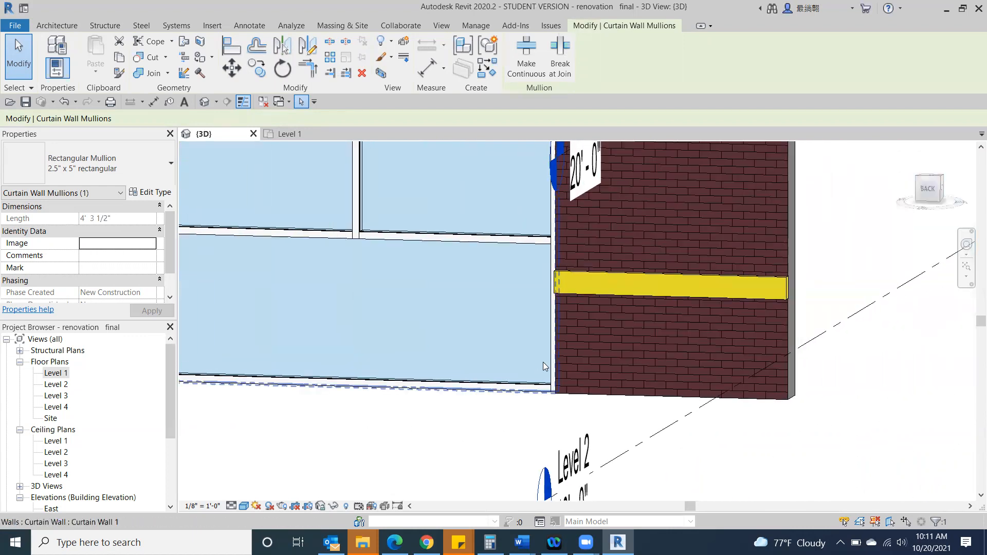
click(563, 355)
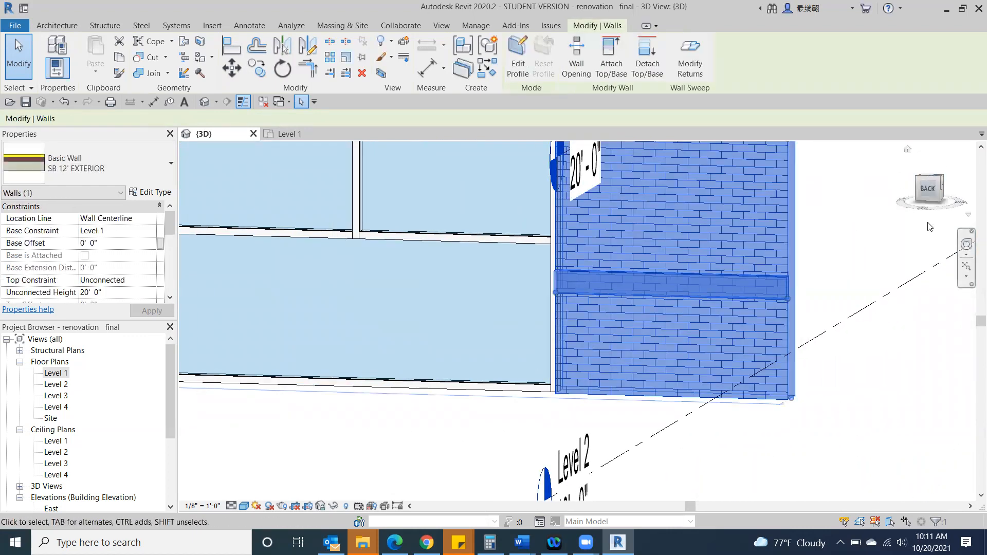
click(924, 190)
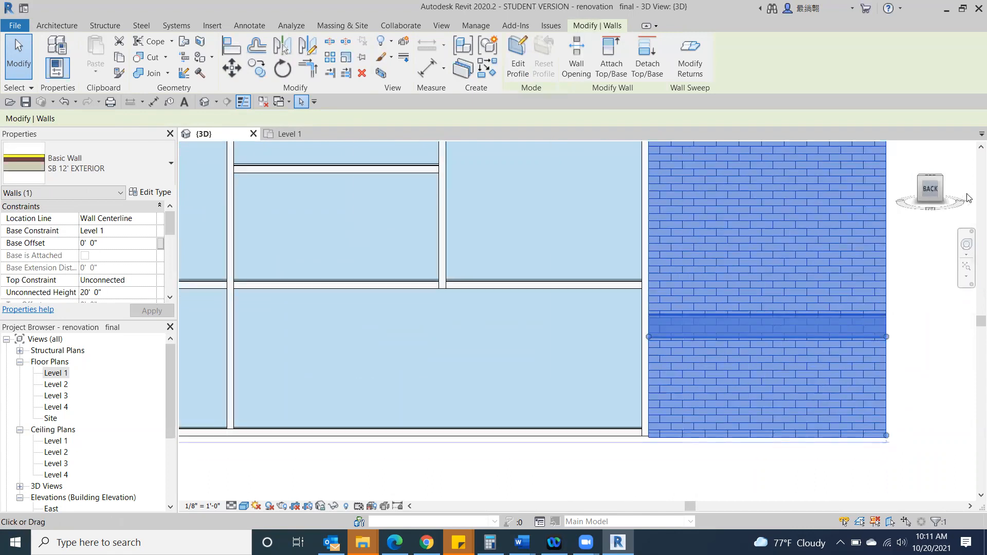
click(700, 470)
click(697, 416)
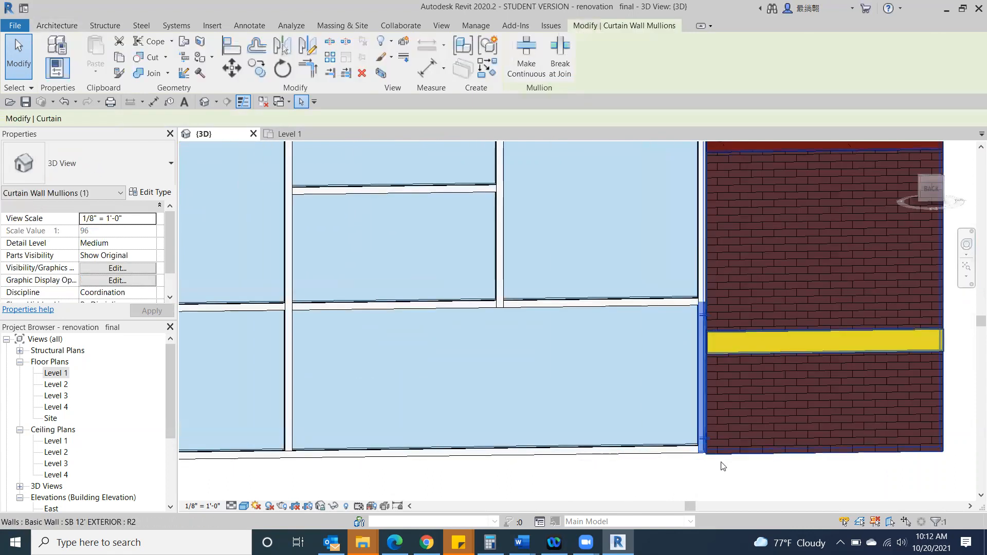
click(707, 437)
scroll(694, 466, down, 2)
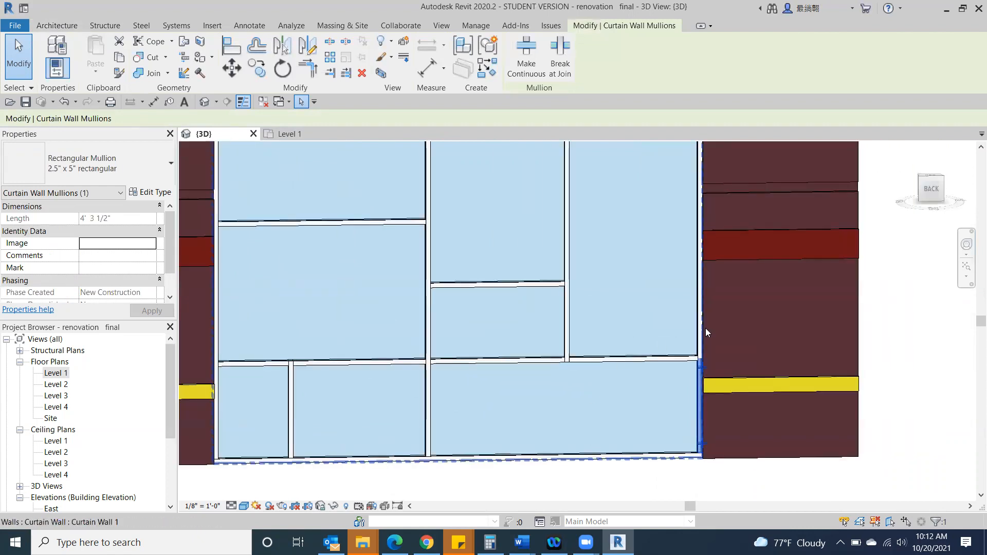
Examine the curtain wall's mullion layout and bottom joints from the back and at an angle.
click(931, 190)
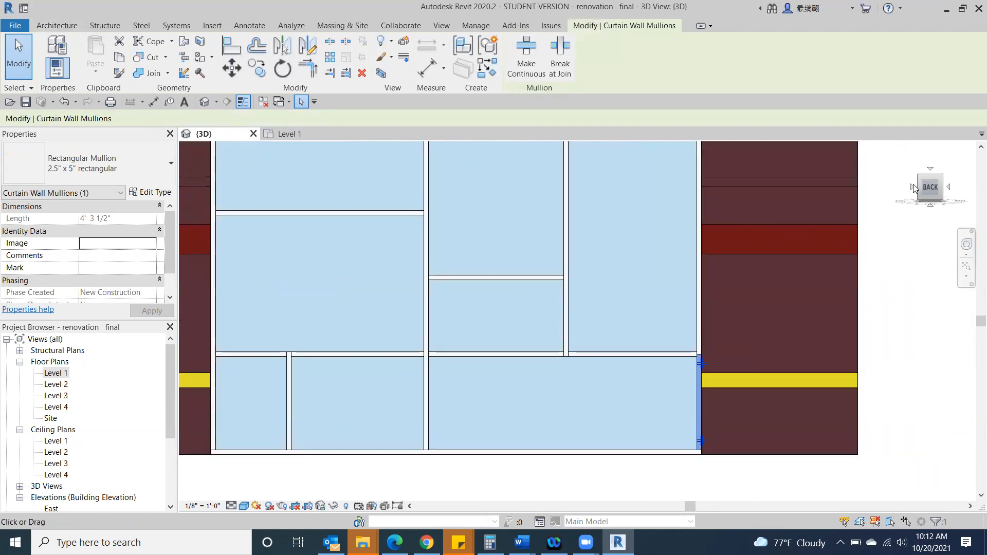
click(927, 406)
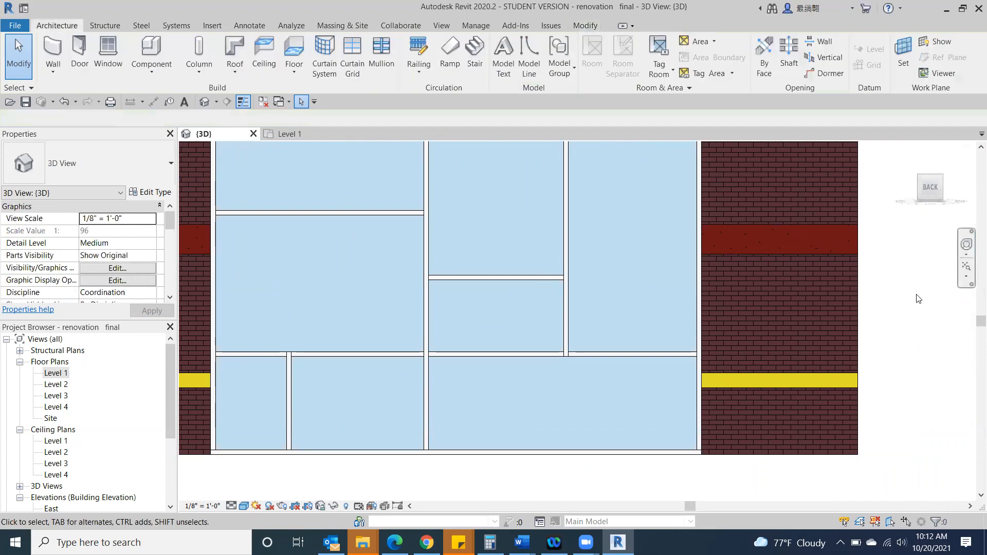
click(929, 187)
drag(938, 183, 884, 195)
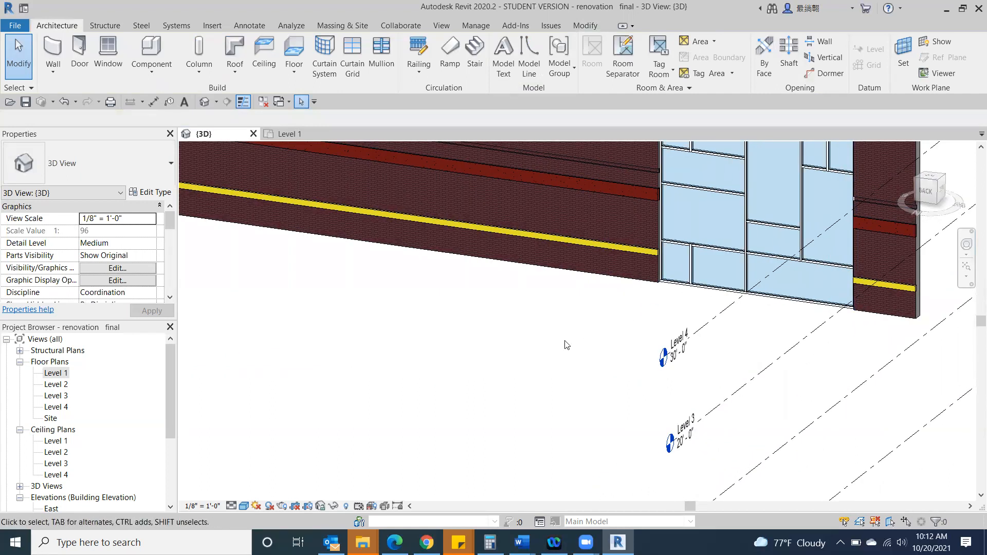
scroll(403, 410, up, 5)
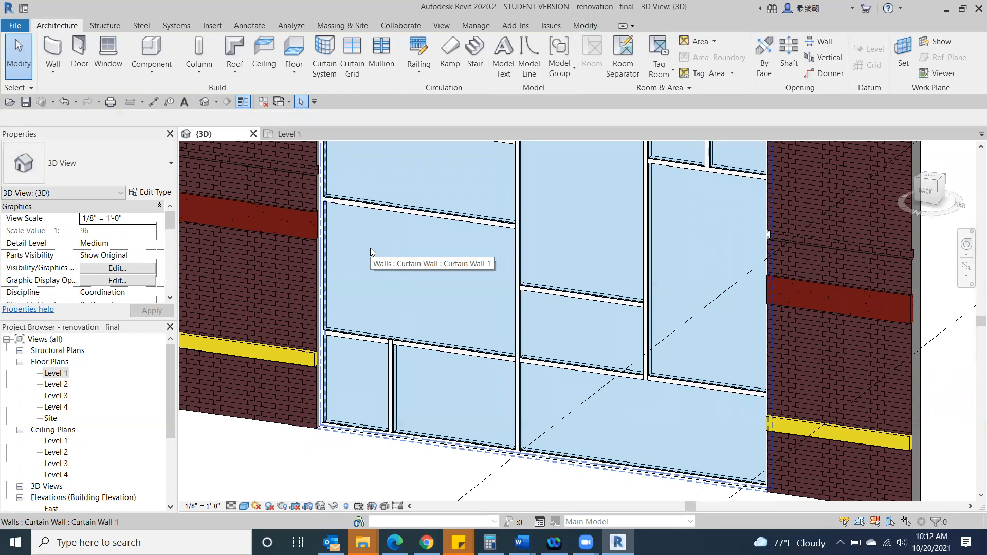
scroll(538, 327, down, 4)
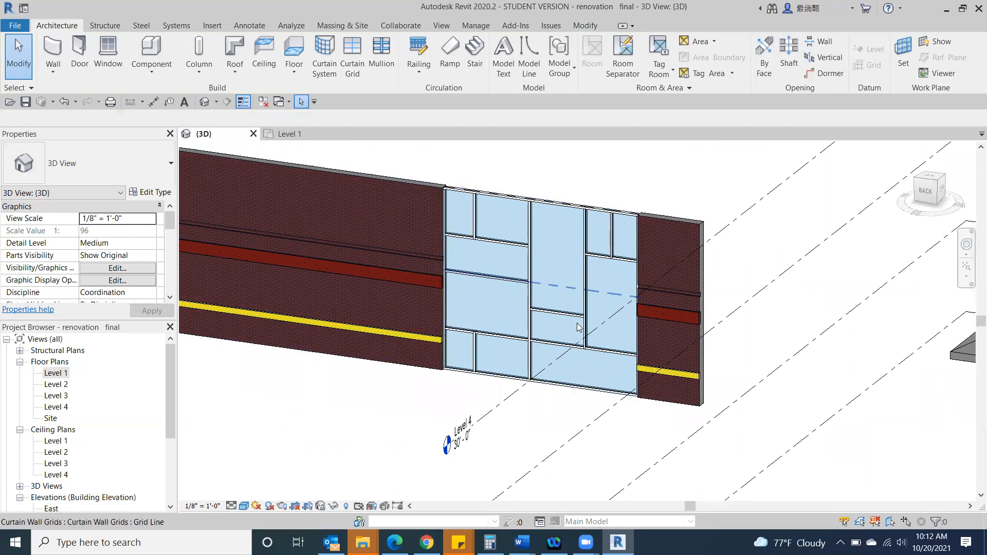
scroll(578, 327, up, 2)
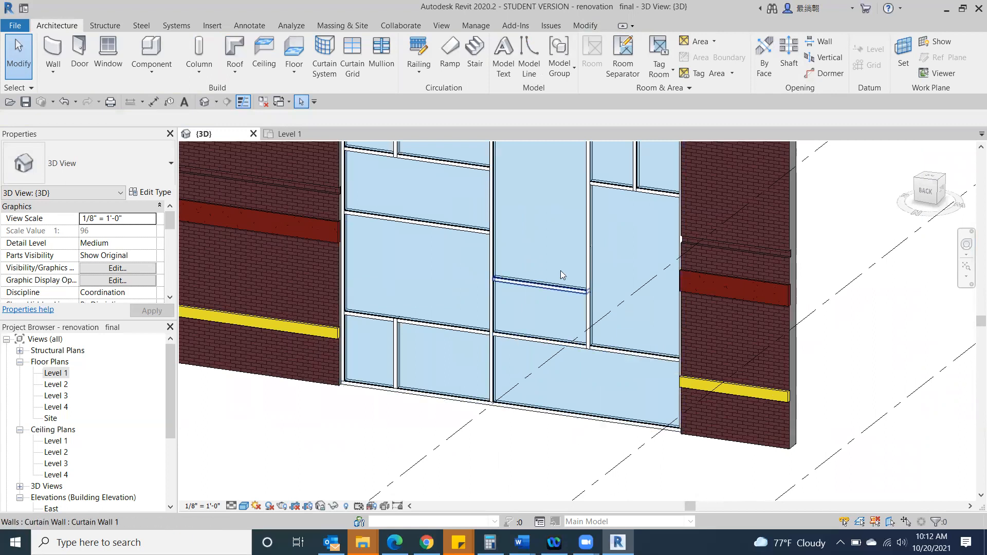
scroll(576, 285, up, 2)
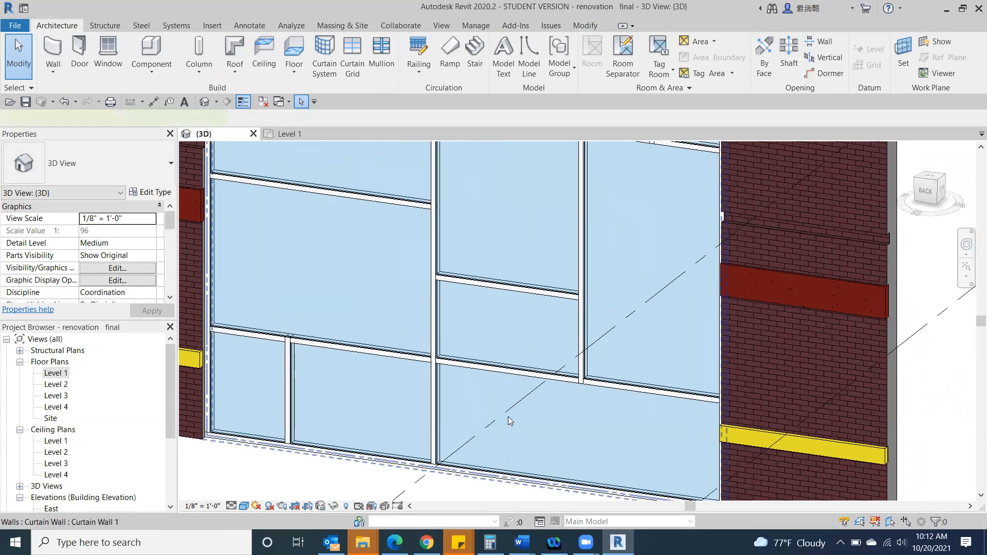
click(509, 421)
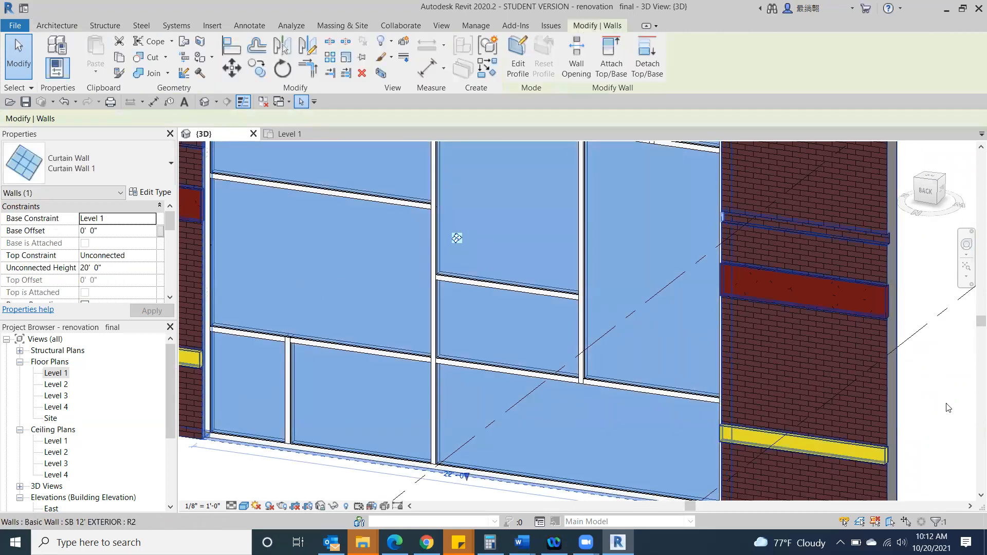
scroll(612, 355, down, 3)
click(552, 470)
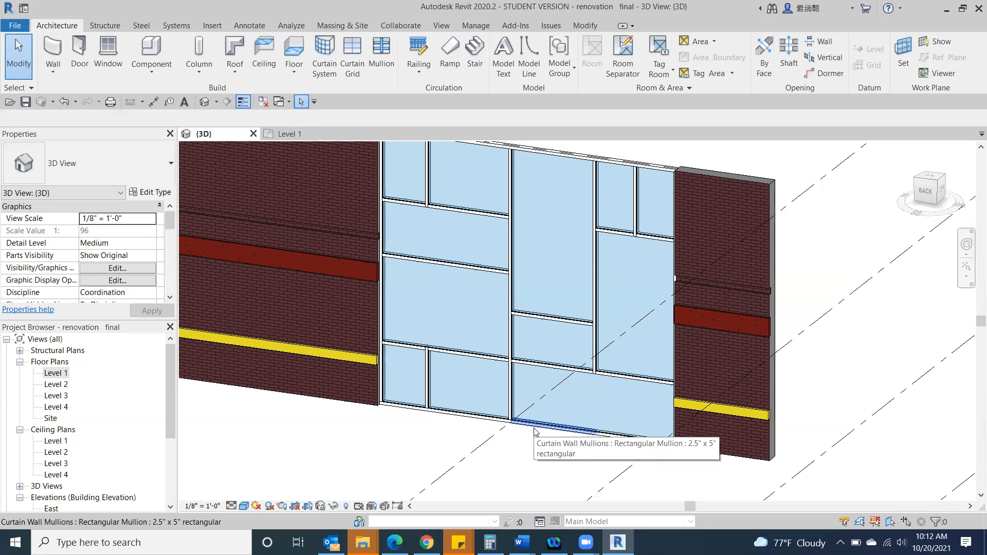
Change the large glazed panel in the curtain wall's lower-right bay to the Generic - 4" Brick wall type.
key(Tab)
key(Tab)
key(Tab)
key(Tab)
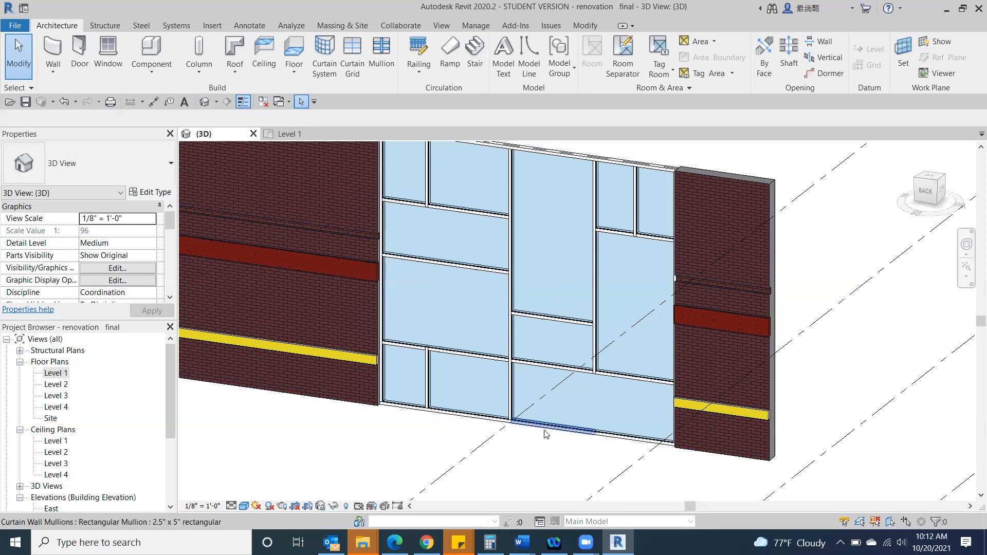
key(Tab)
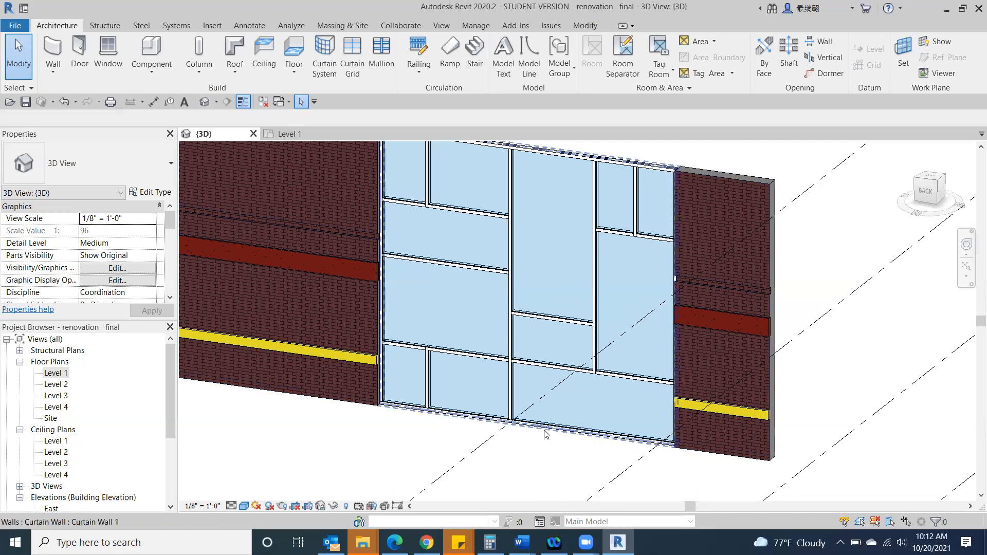
key(Tab)
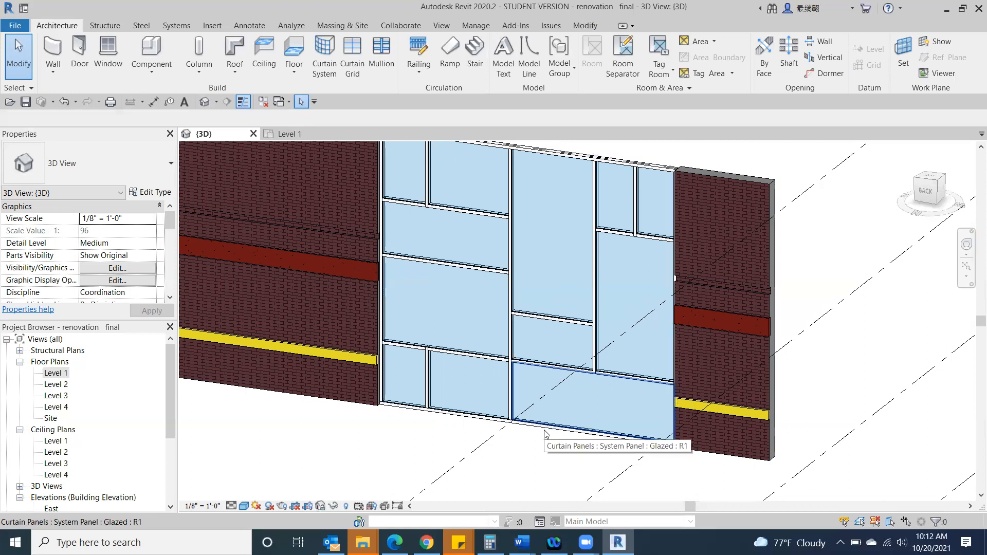
scroll(546, 433, up, 5)
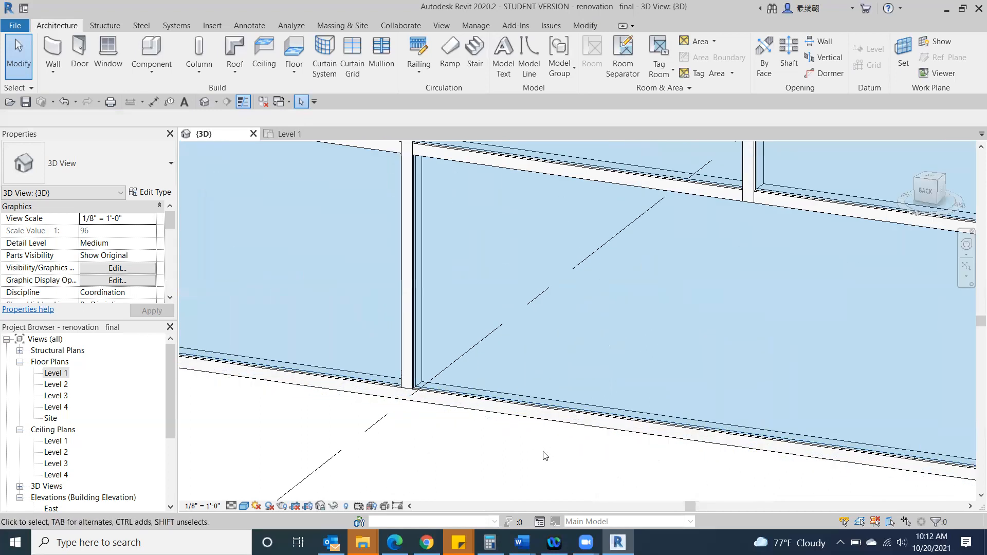
scroll(545, 456, up, 1)
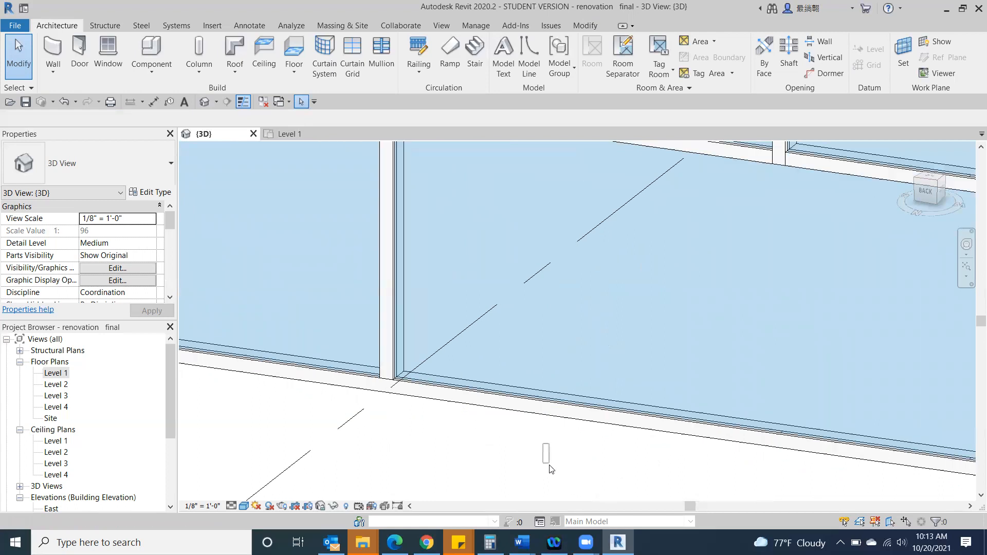
scroll(550, 468, down, 1)
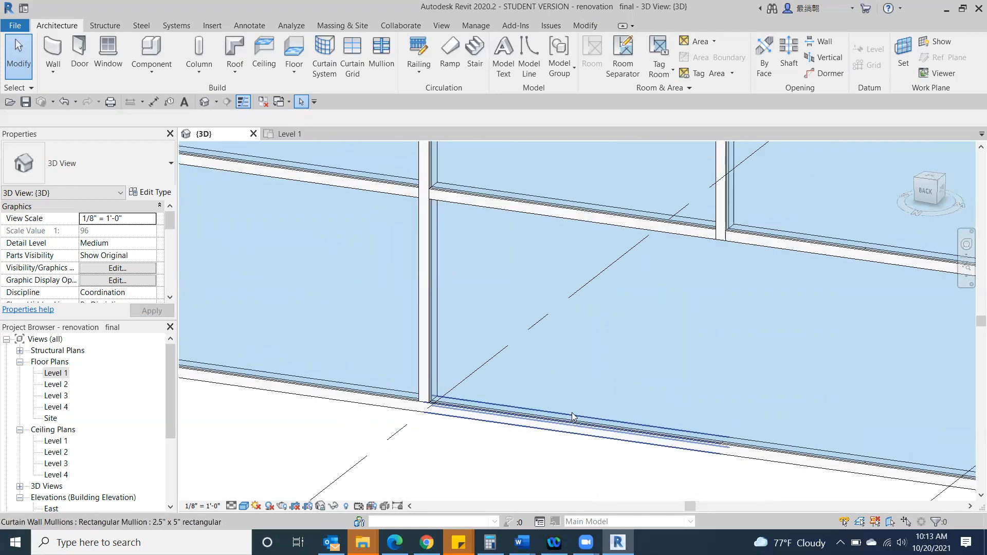
key(Tab)
key(Tab)
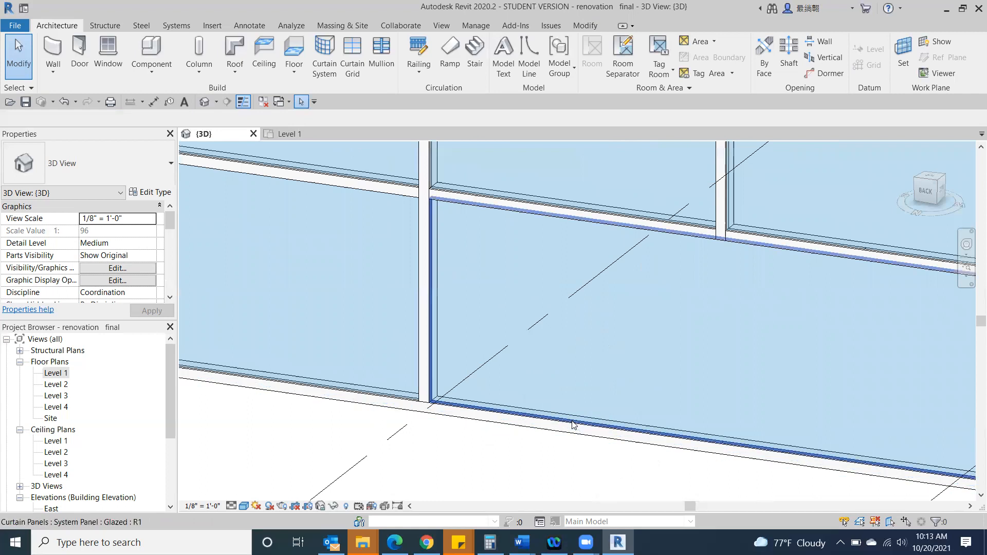
click(572, 393)
scroll(566, 399, down, 3)
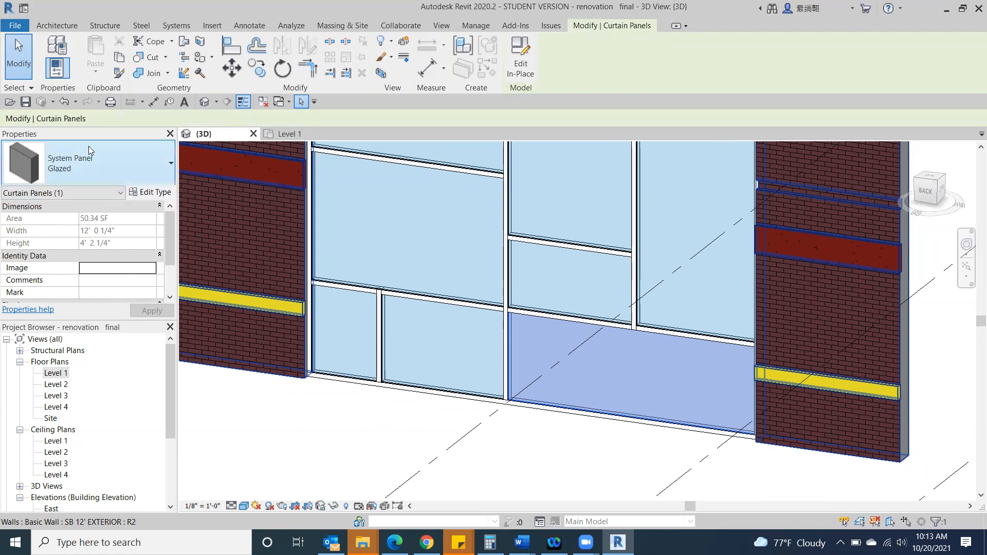
click(161, 168)
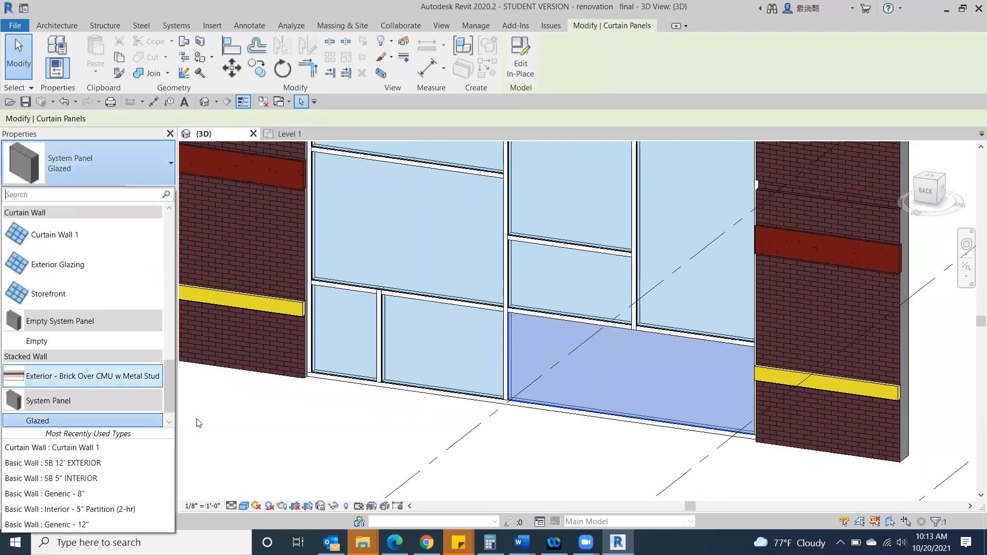
drag(169, 389, 142, 260)
scroll(139, 260, up, 1)
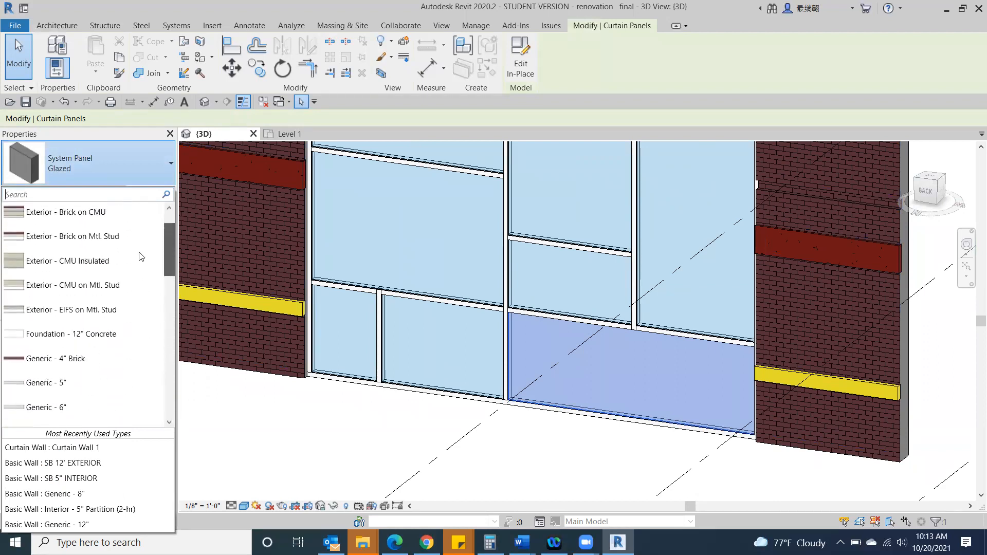
click(44, 358)
click(520, 464)
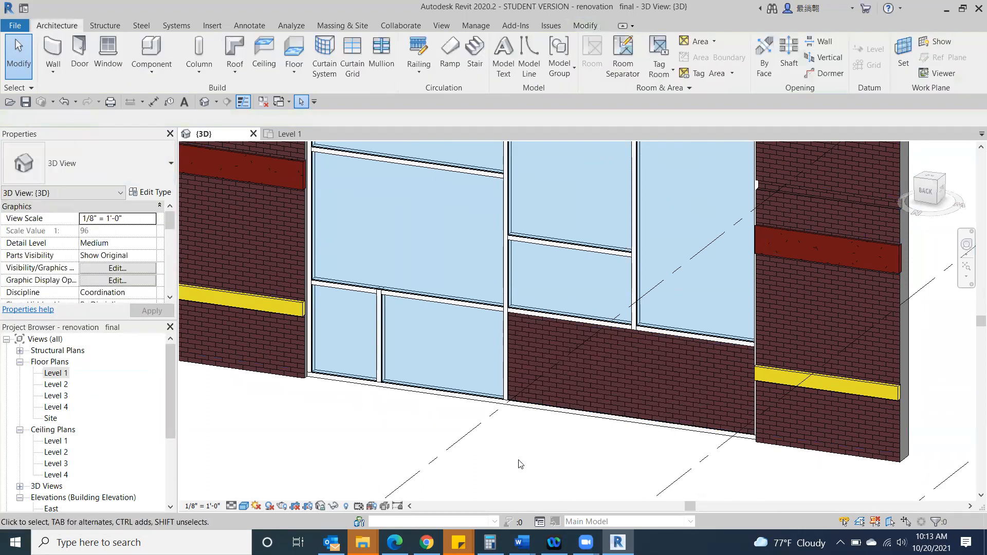
Examine the curtain wall's brick infill panel from the opposite side and dismiss the save reminder without saving.
click(931, 193)
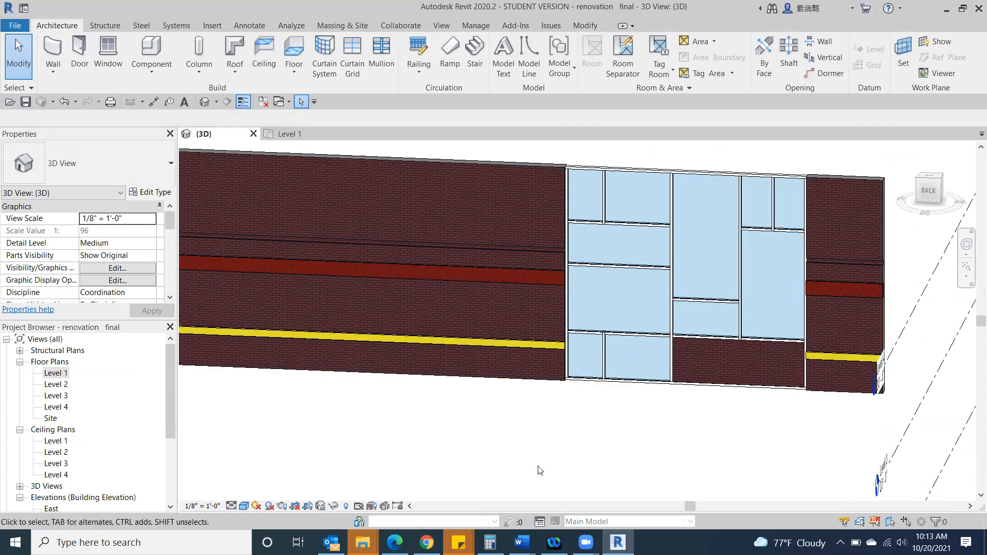
click(940, 195)
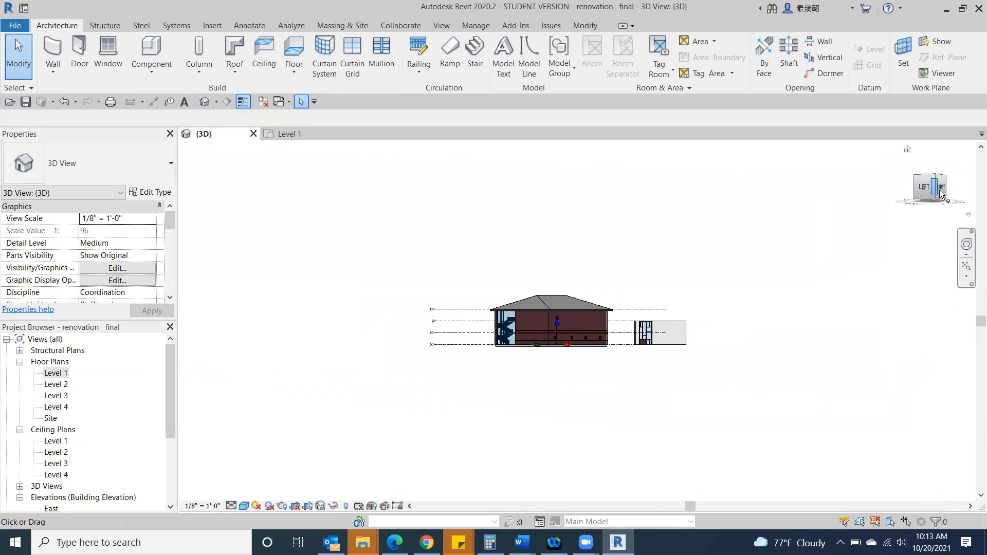
scroll(718, 310, up, 10)
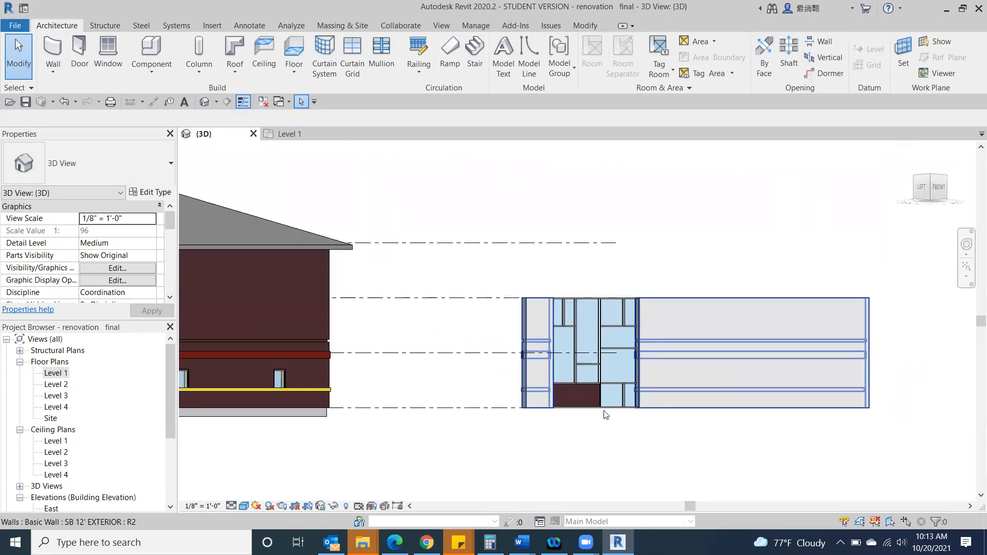
middle_drag(568, 419, 572, 466)
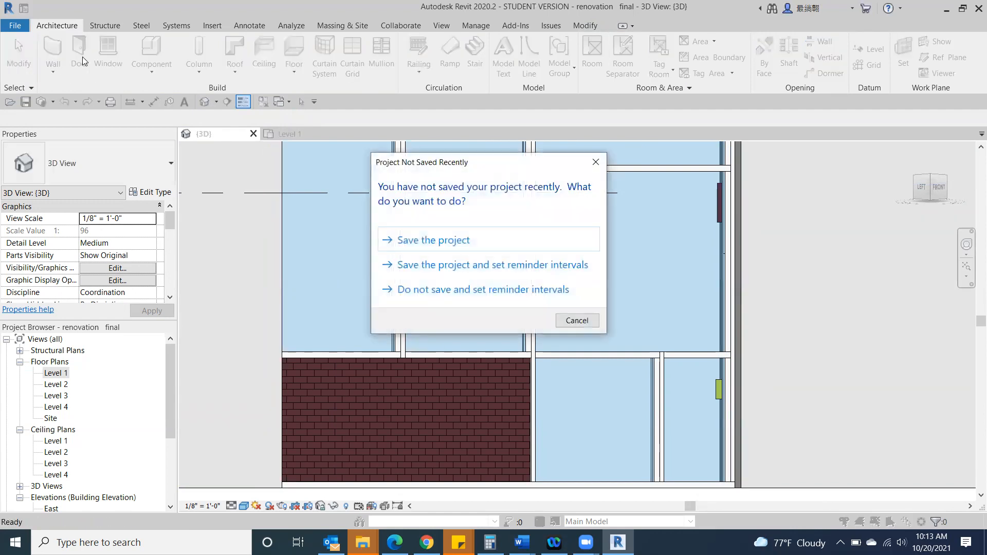
click(594, 163)
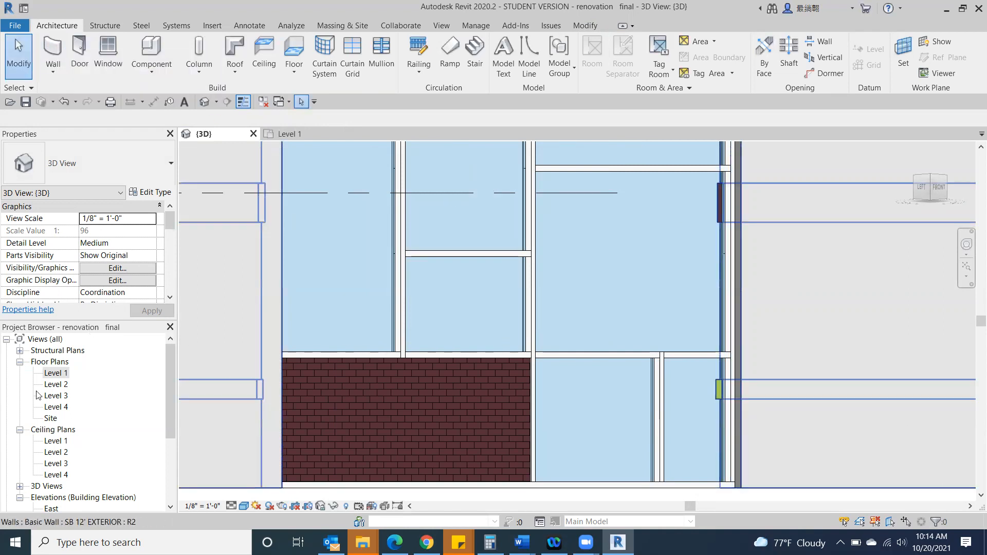
In the Level 1 floor plan, duplicate the Generic - 5" basic wall type as "curtain wall metal mcm".
double_click(56, 373)
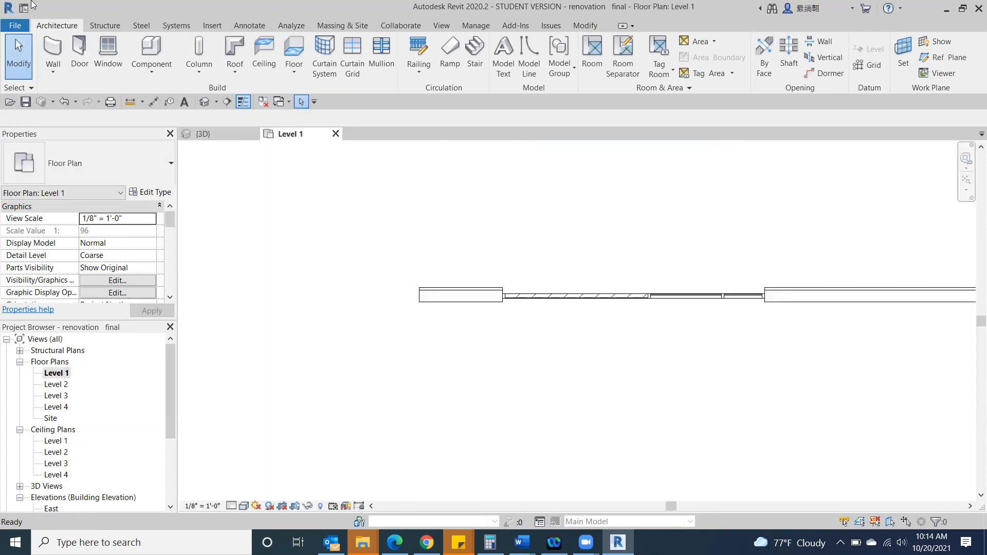
click(54, 44)
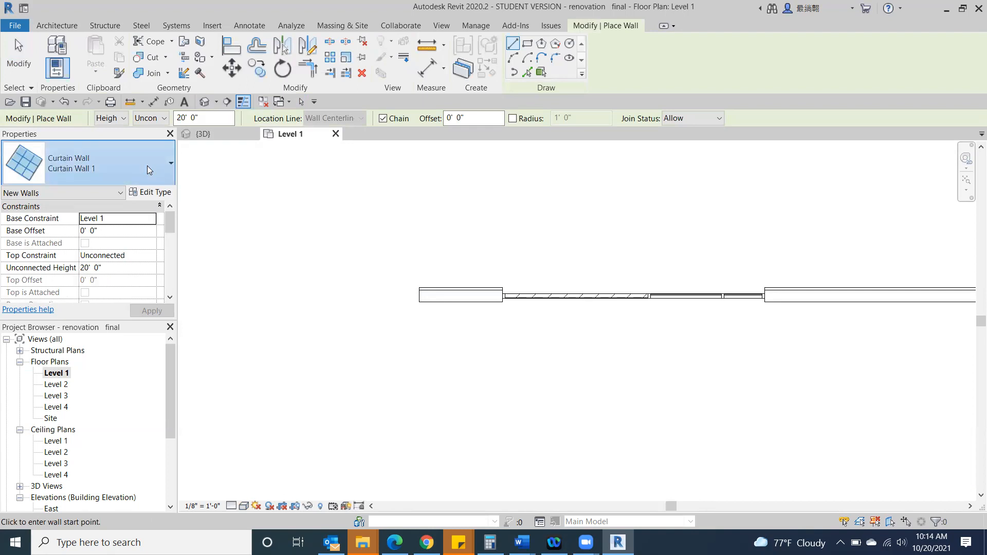
click(140, 170)
scroll(152, 306, up, 2)
scroll(152, 307, up, 5)
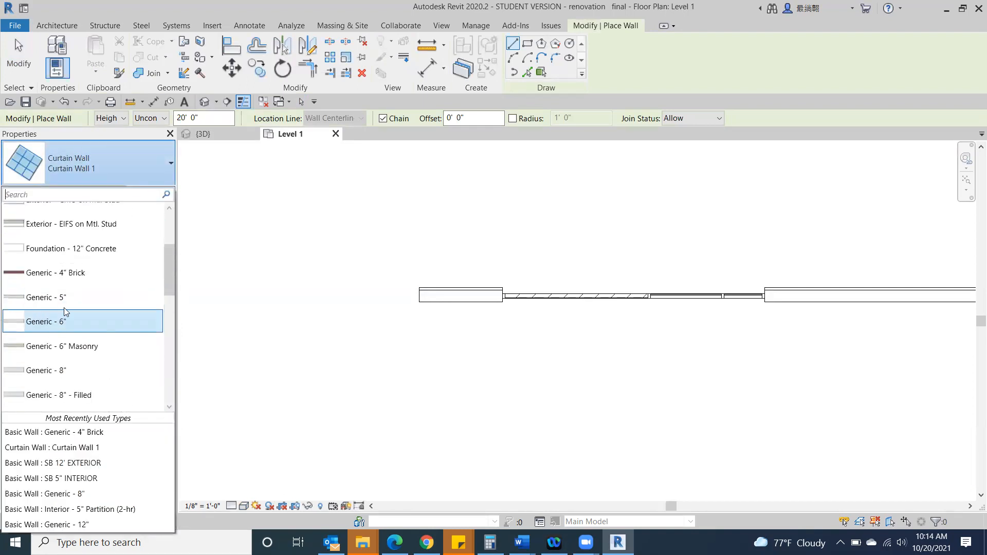
click(47, 305)
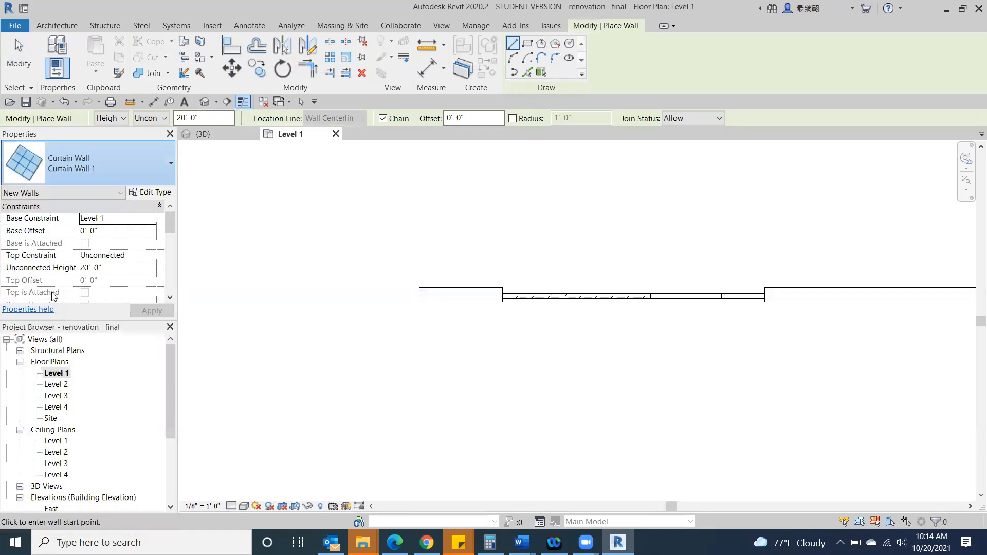
click(153, 194)
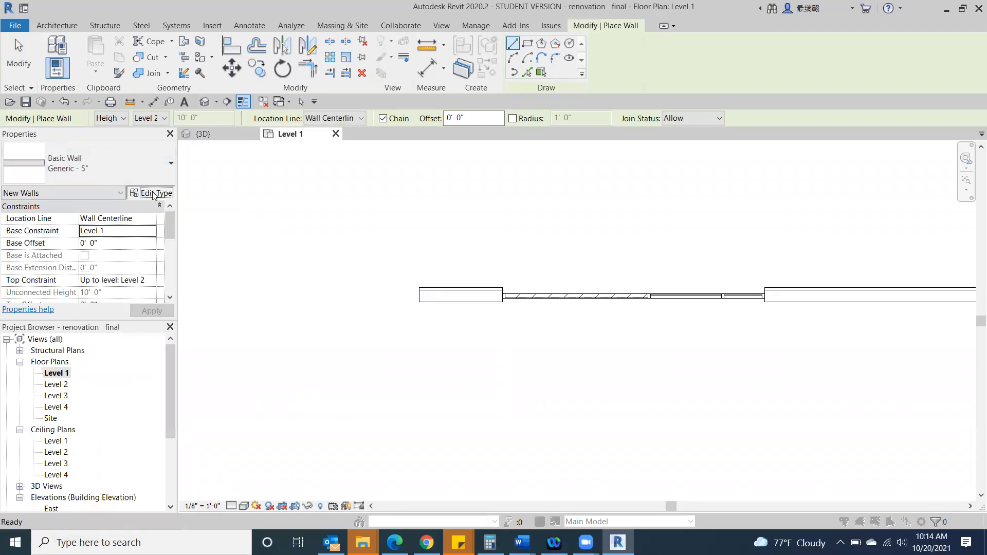
click(926, 126)
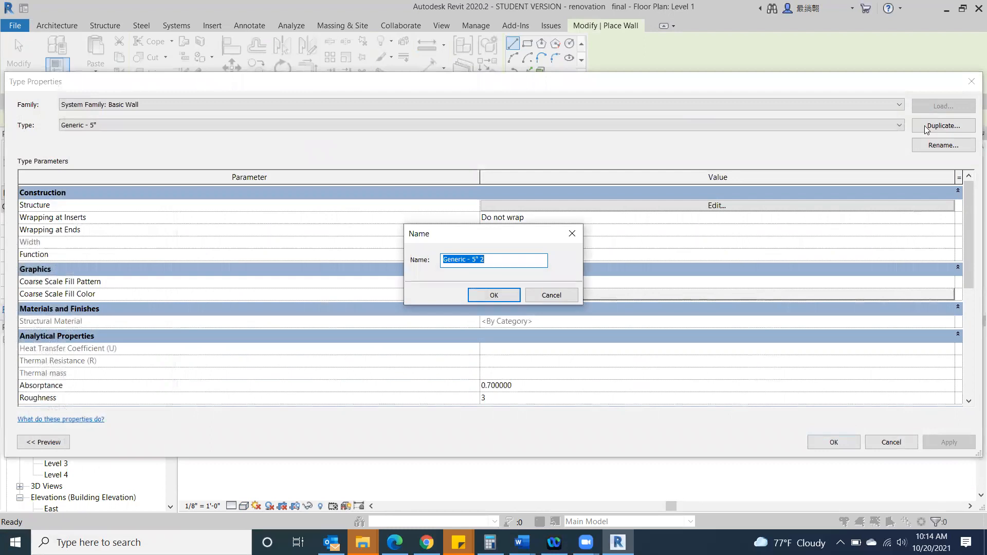
text(curtain wall metal mcm)
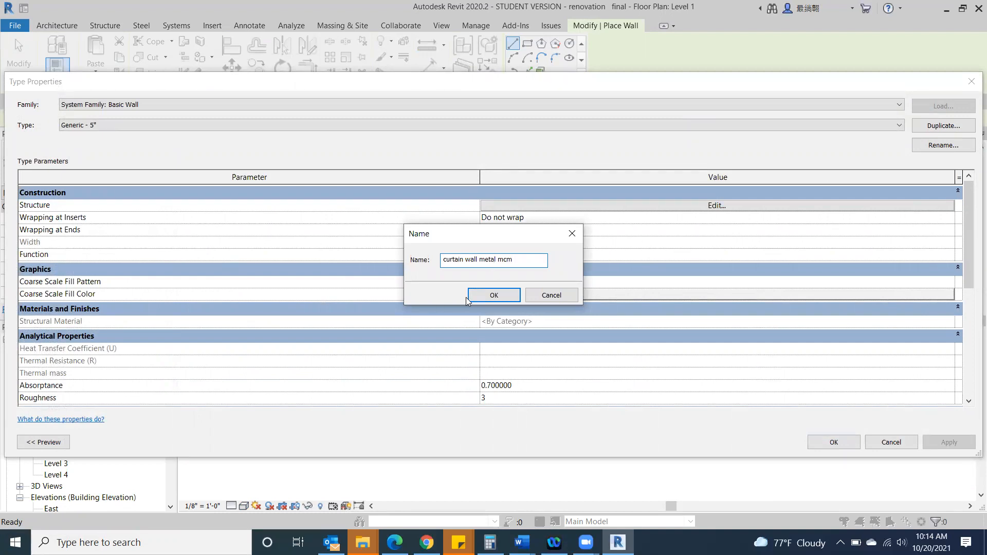
click(493, 296)
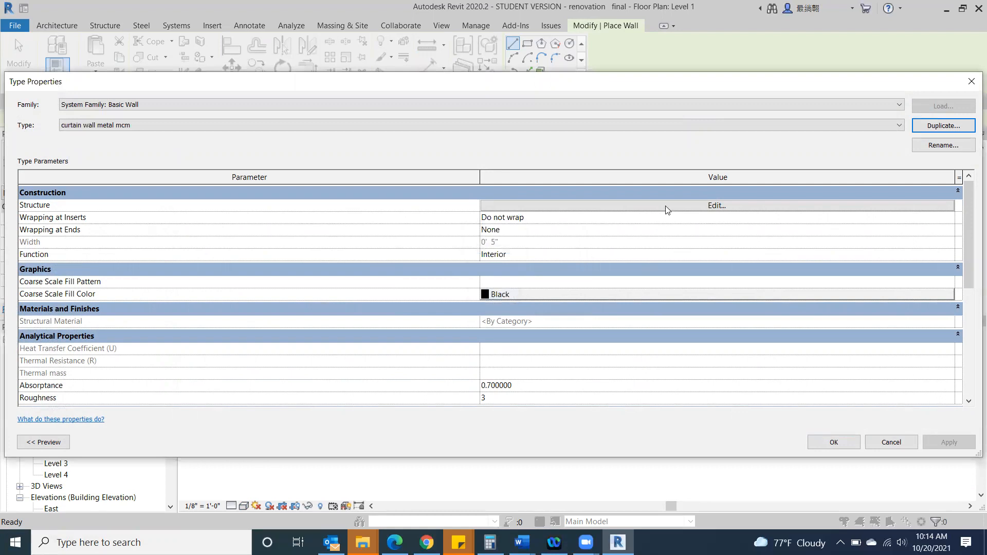
Set the structure layer thickness of the curtain wall metal mcm type to 1".
click(667, 205)
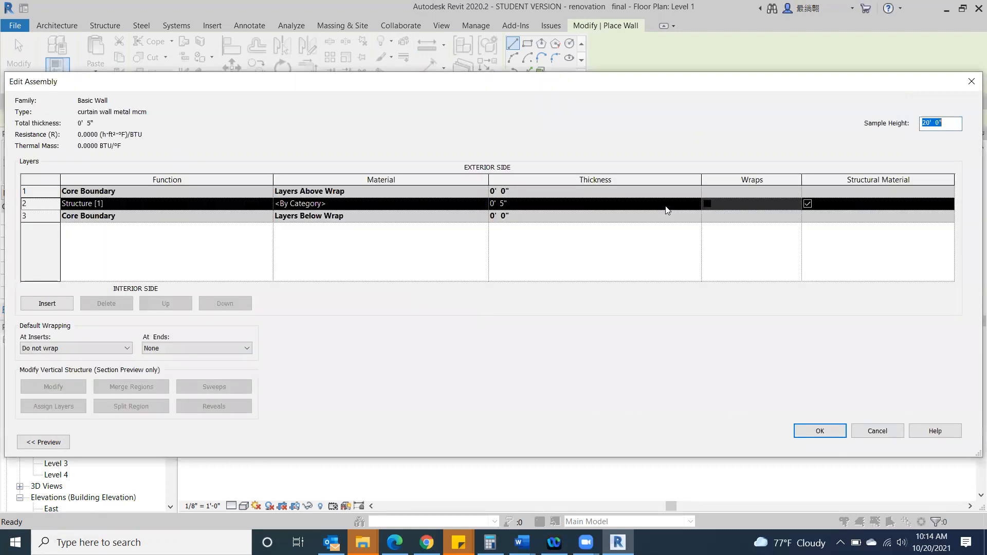
click(523, 204)
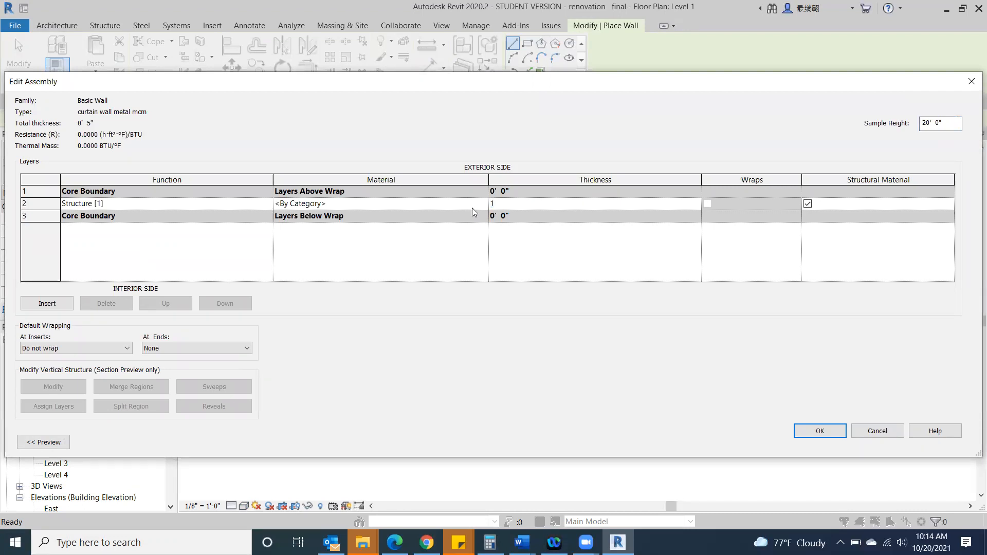
key(Tab)
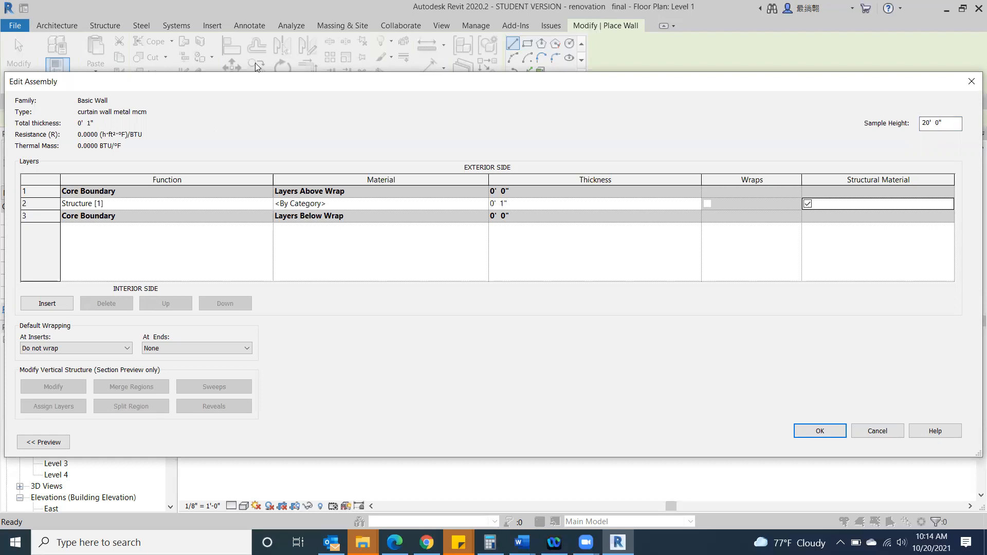
Assign Copper to the structure layer, shade it with its render appearance, and apply the wall type changes.
click(417, 205)
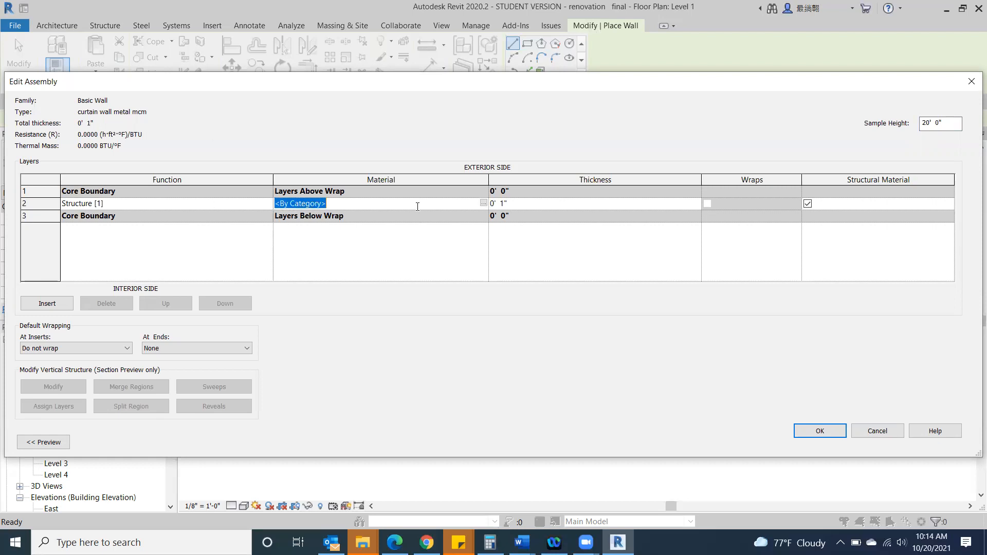
click(483, 203)
scroll(358, 302, down, 3)
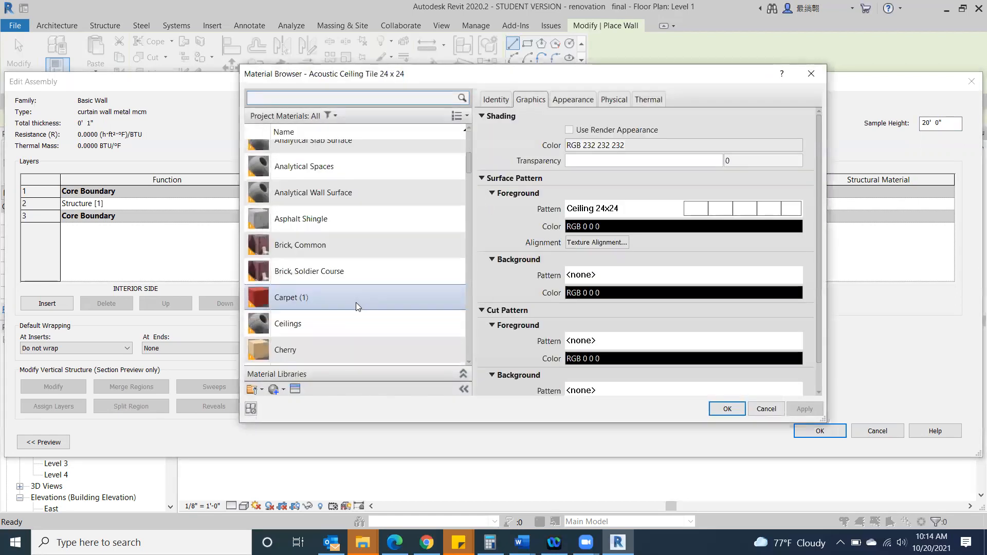
scroll(355, 303, down, 2)
scroll(301, 352, down, 1)
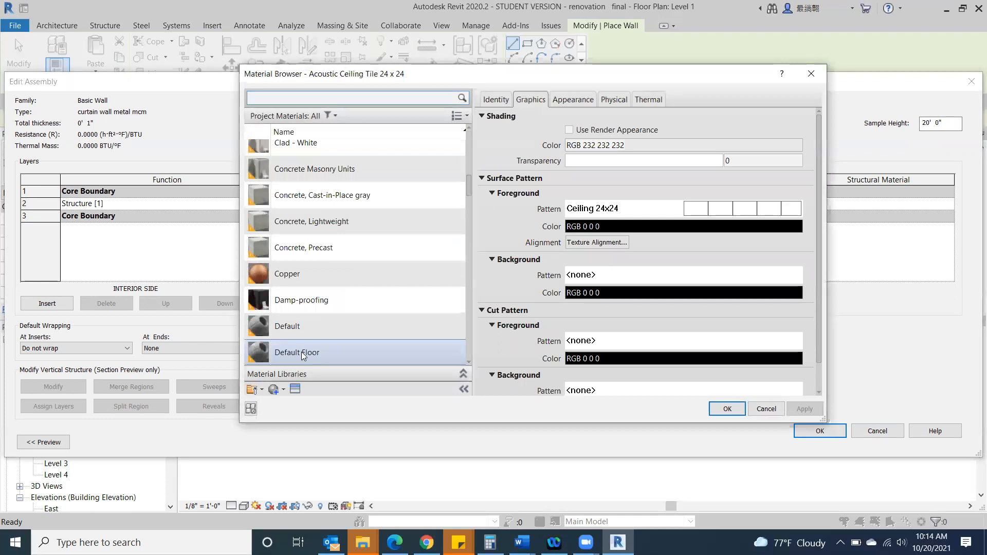
click(312, 274)
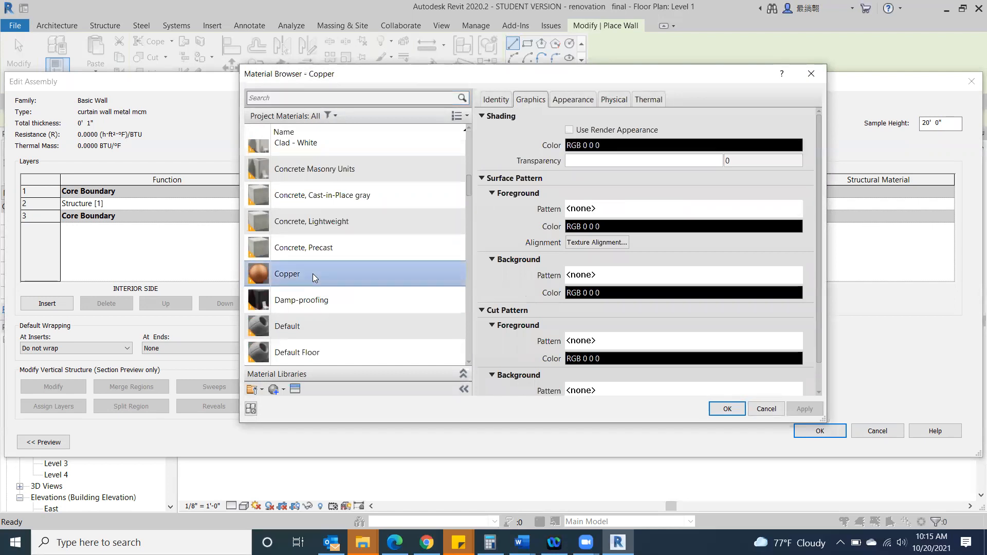
click(568, 130)
click(719, 409)
click(817, 429)
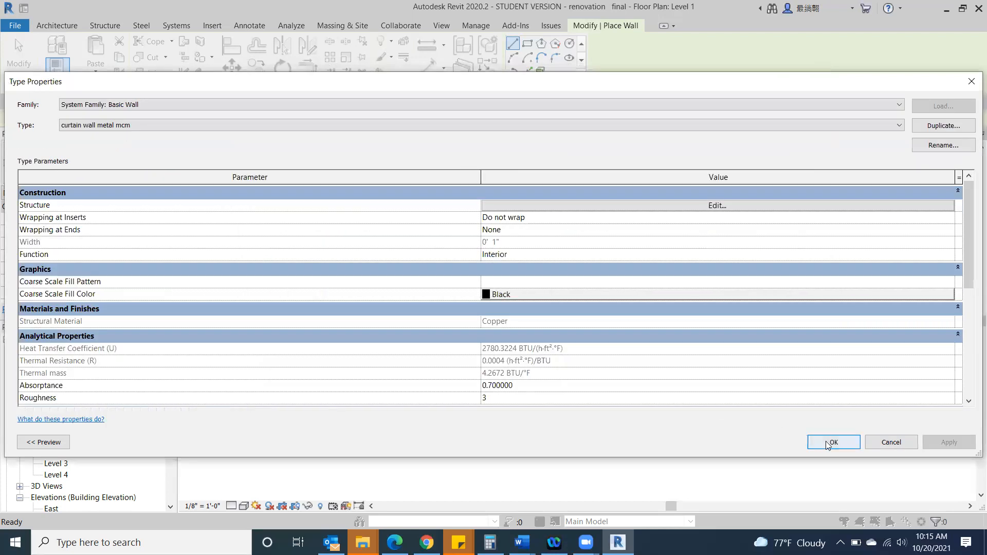
click(826, 441)
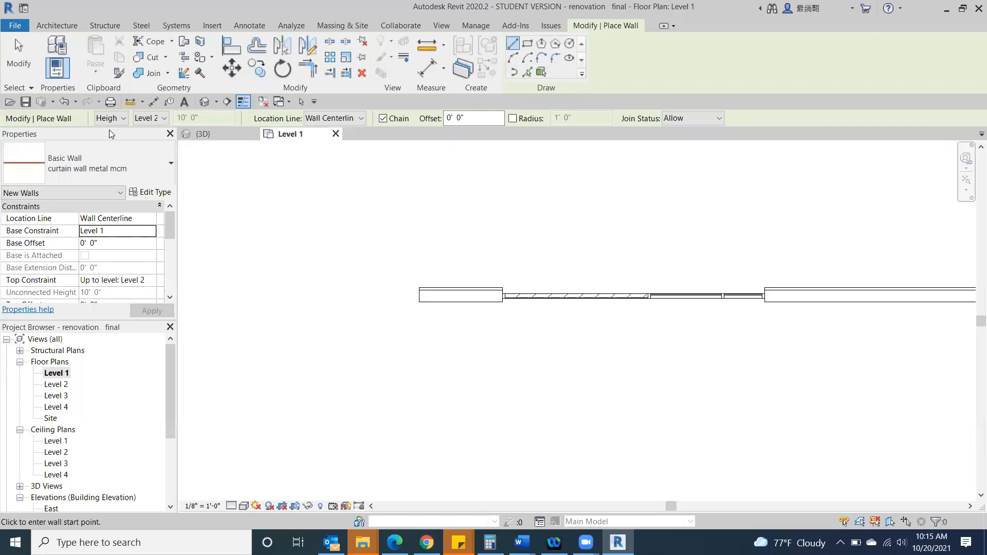
Leave the Wall command without drawing a wall and return to the default 3D view.
click(19, 57)
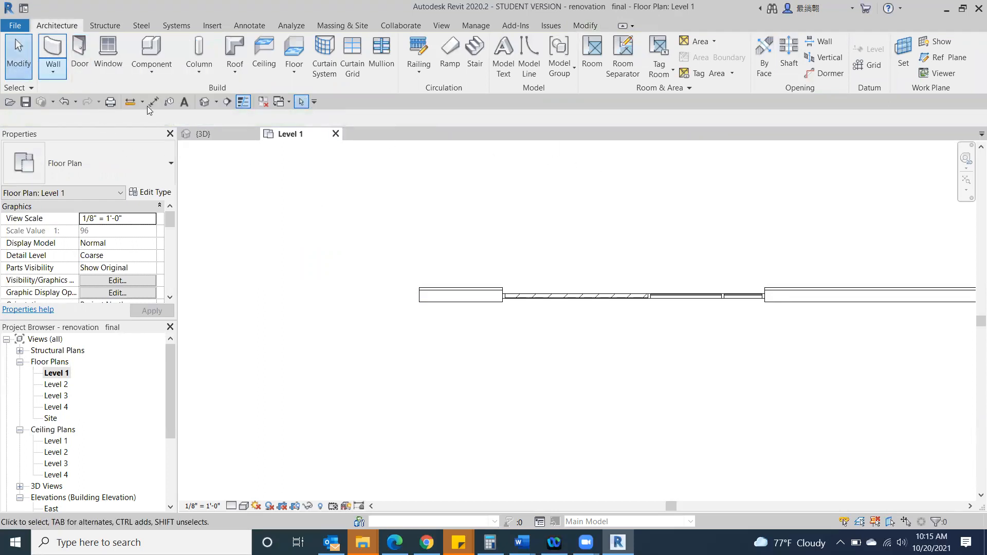
click(204, 103)
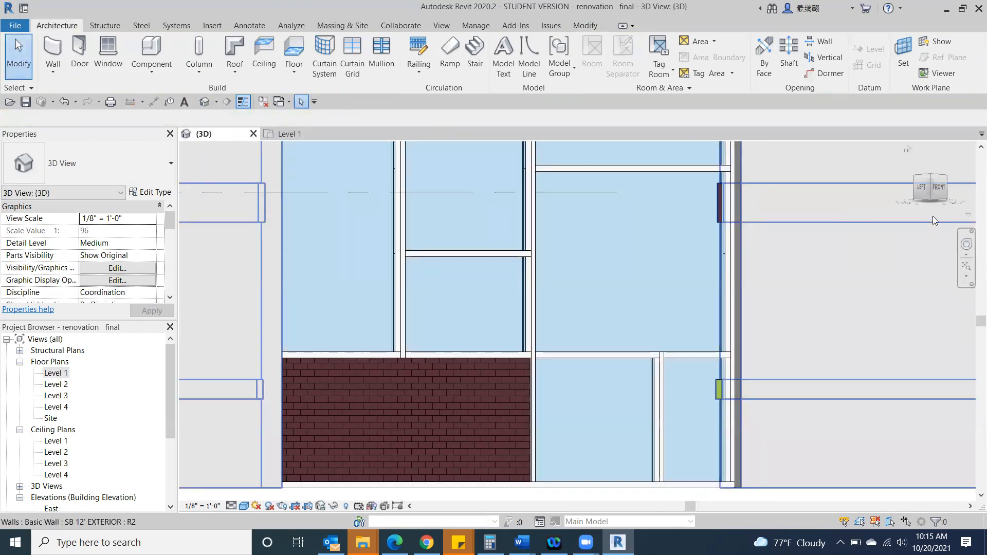
Replace the glazed panel below the two upper panels in the curtain wall's end bay with the curtain wall metal mcm basic wall type.
click(930, 185)
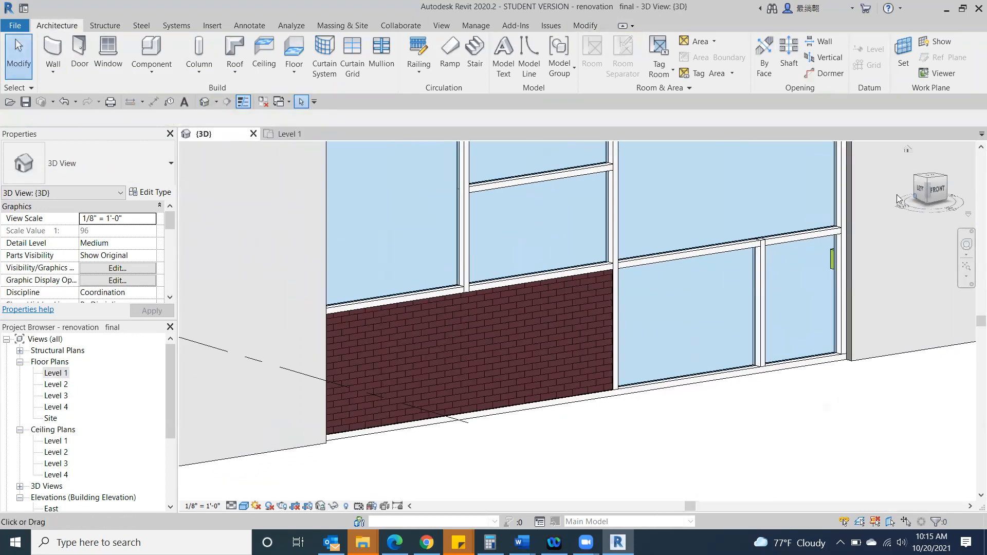
scroll(535, 455, up, 5)
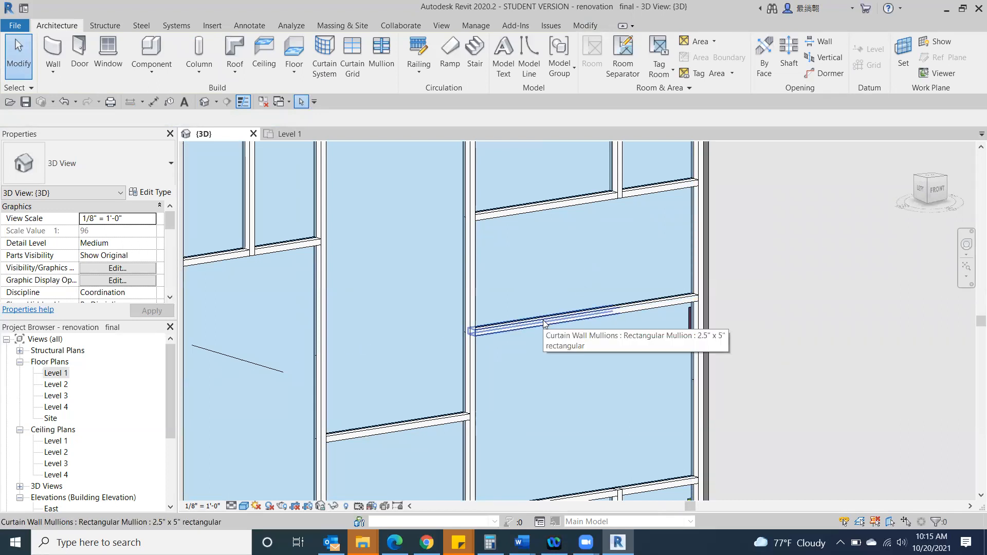
key(Tab)
key(Tab)
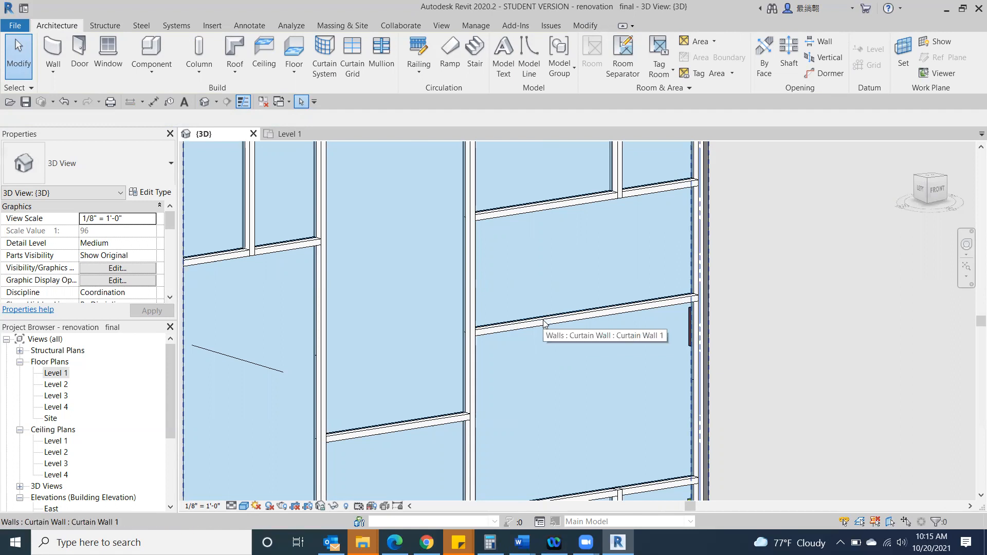
key(Tab)
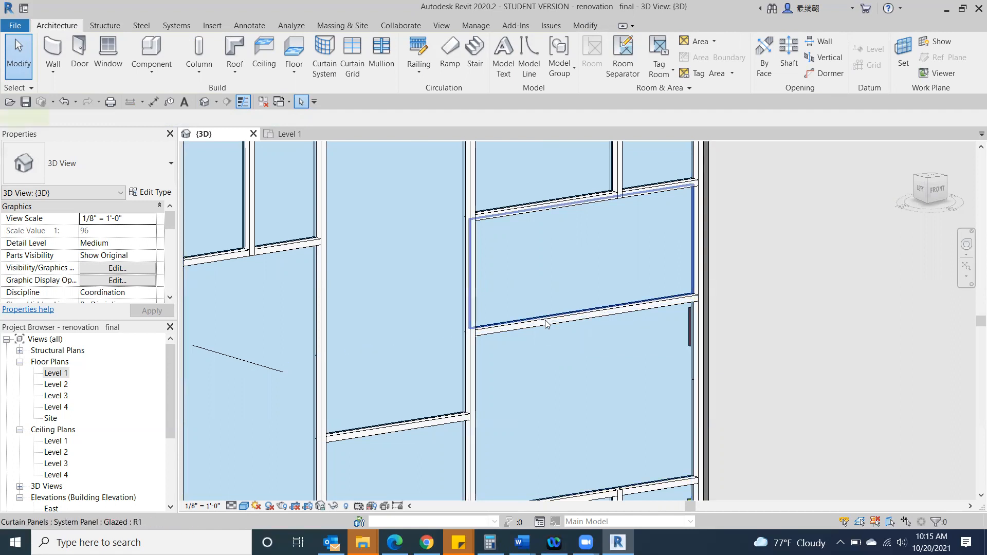
click(547, 323)
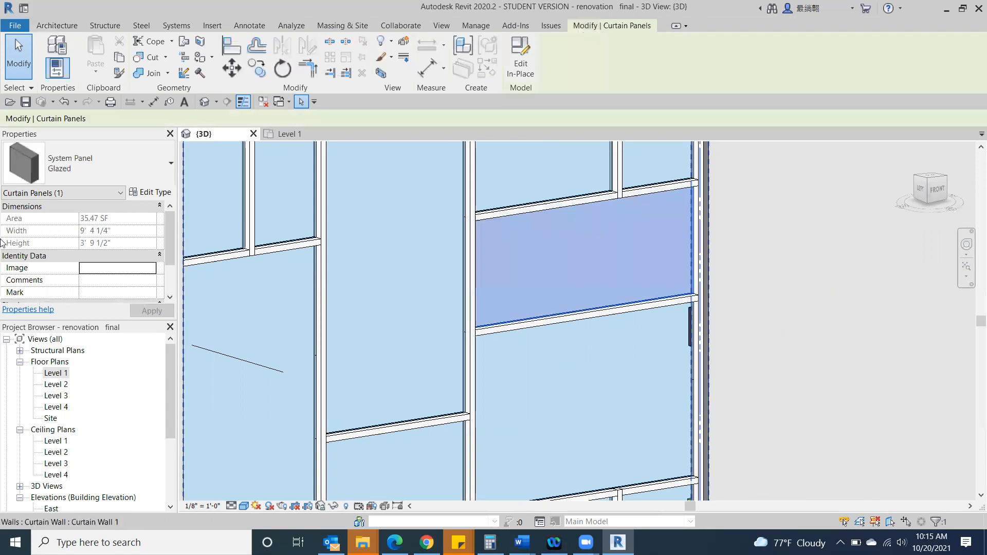
click(152, 173)
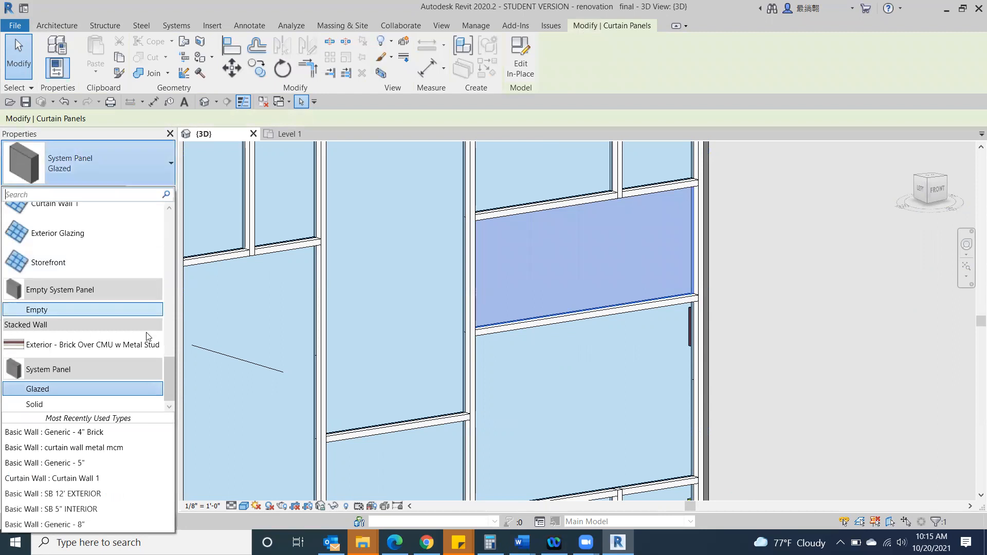
drag(169, 363, 184, 214)
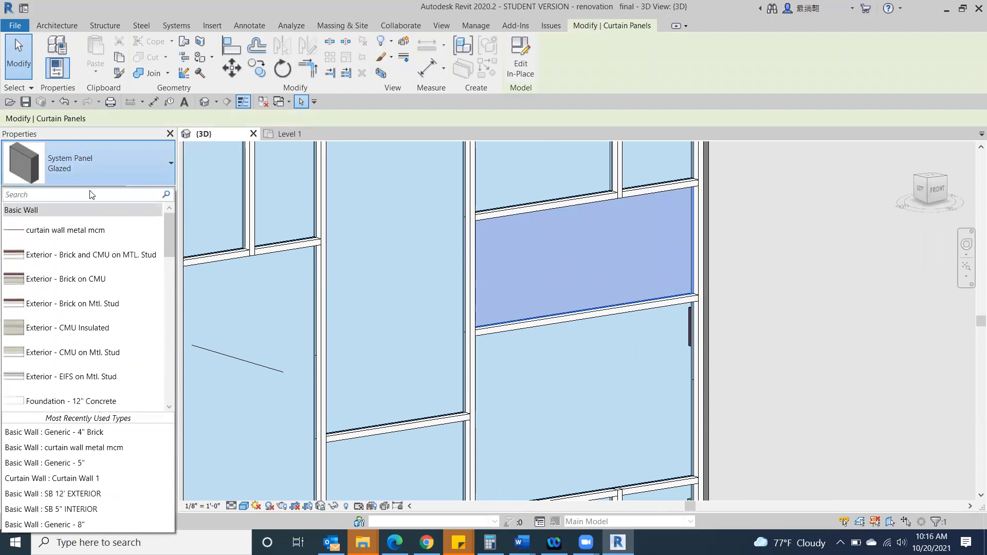
click(54, 231)
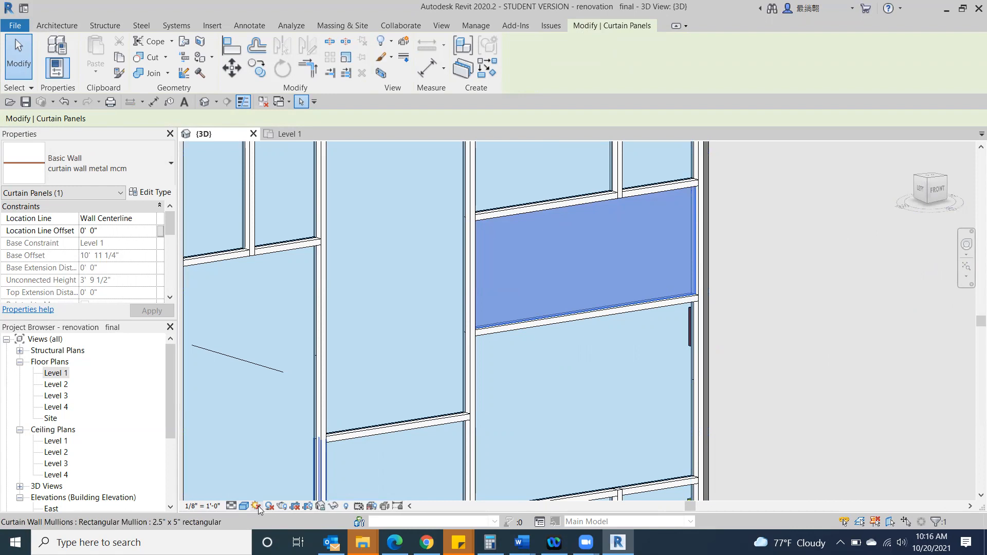
click(24, 62)
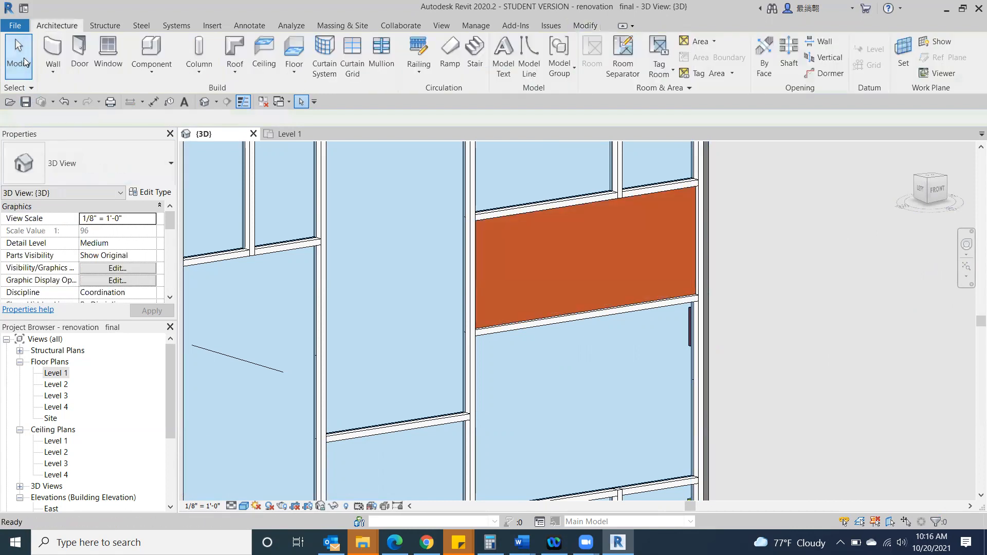
Preview the whole curtain wall in the Realistic visual style and return the view to Consistent Colors.
scroll(775, 282, down, 3)
scroll(391, 347, down, 2)
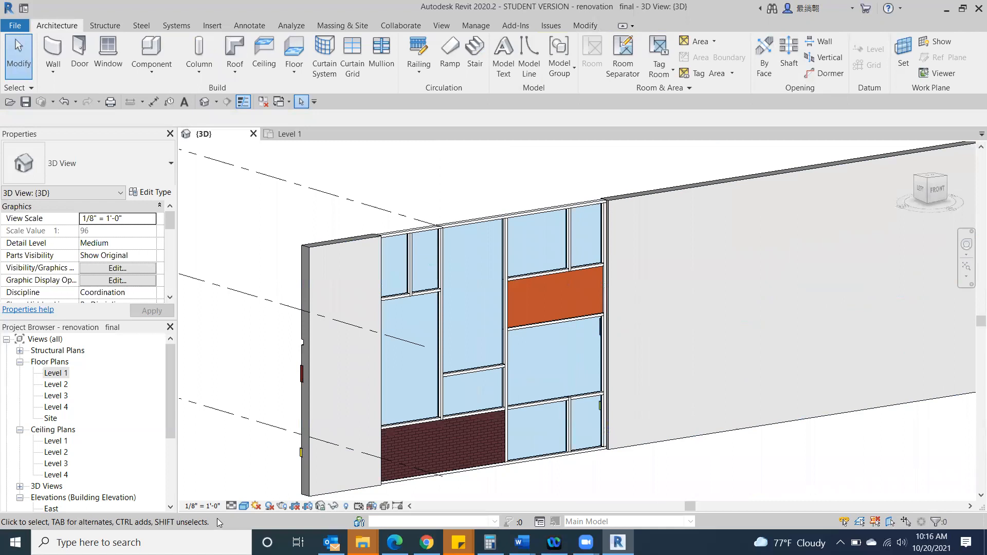
click(244, 507)
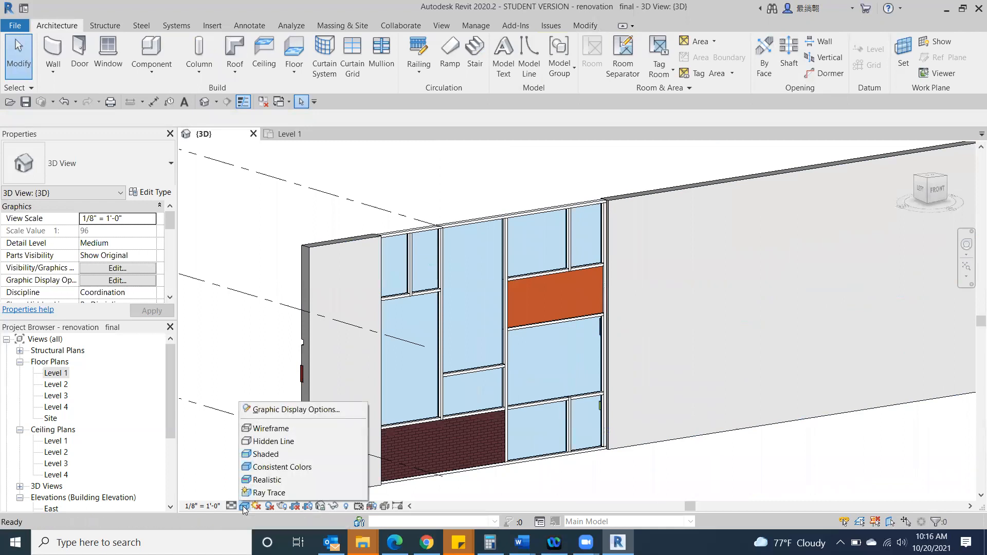
click(267, 481)
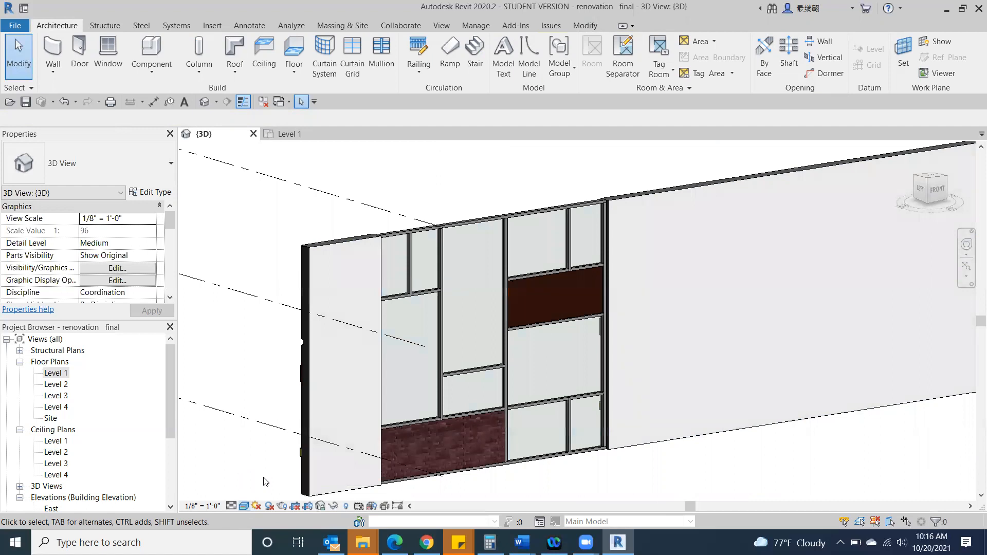
click(244, 506)
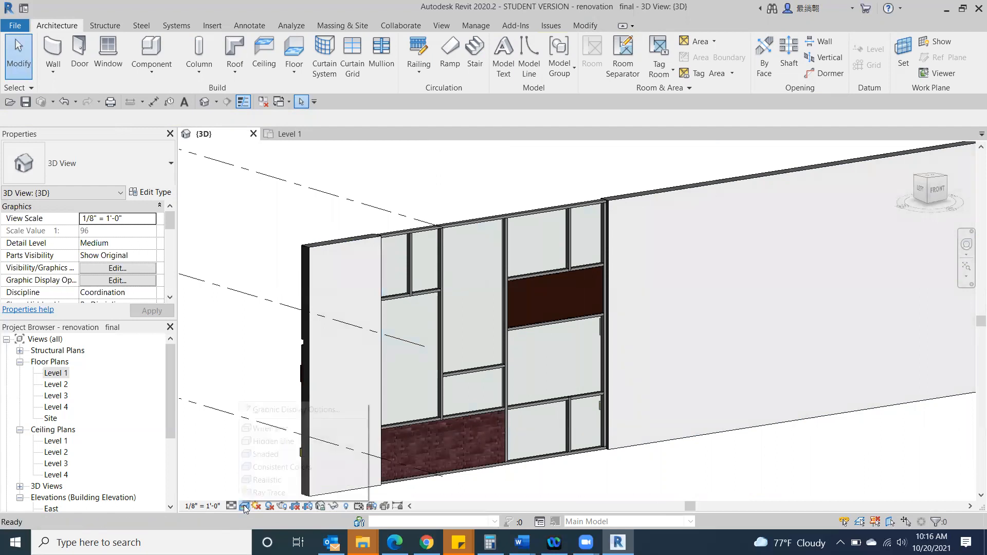
click(265, 466)
Try to select the narrow ground-level glazed panel next to the adjoining wall by cycling through elements at its mullions.
scroll(695, 386, up, 2)
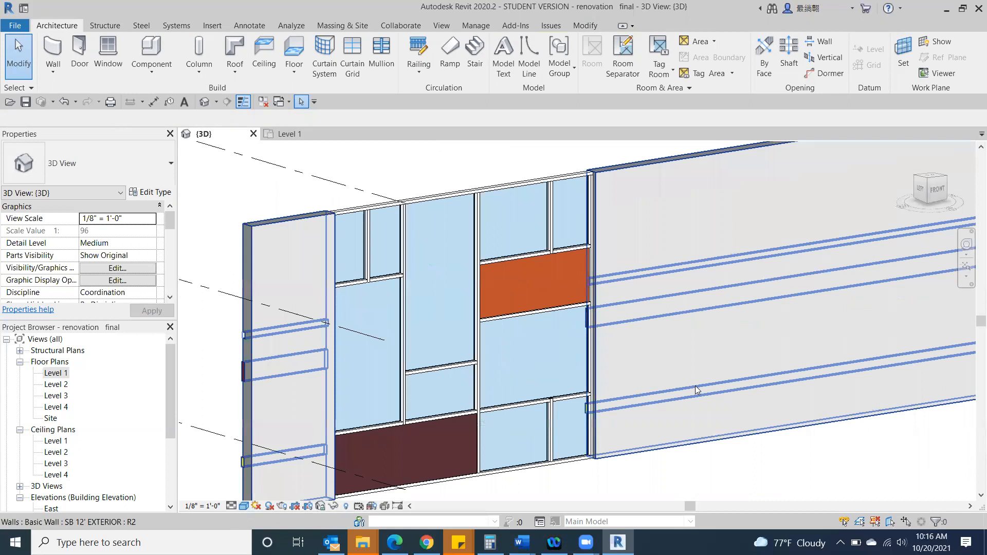
scroll(522, 373, up, 2)
scroll(470, 380, down, 2)
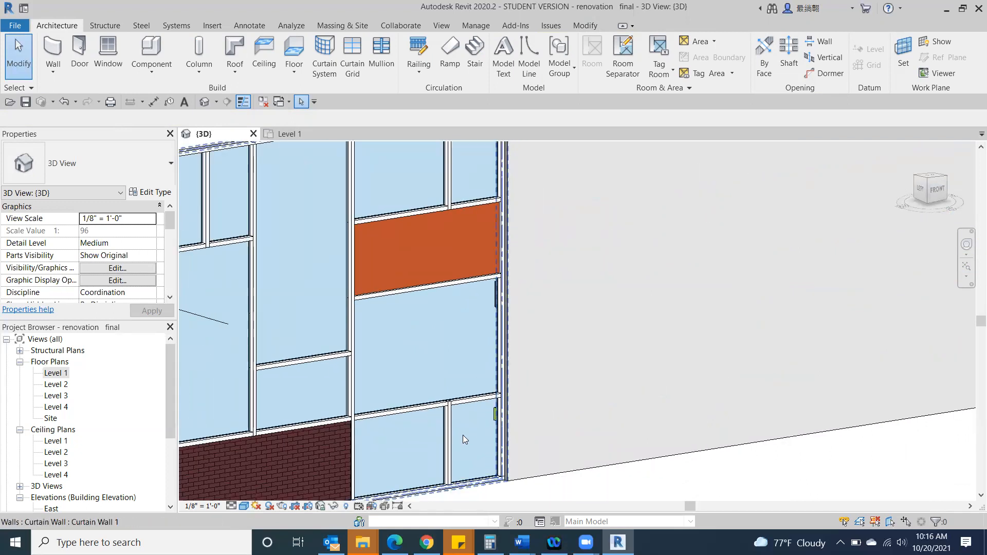
scroll(521, 478, up, 2)
middle_drag(530, 438, 592, 347)
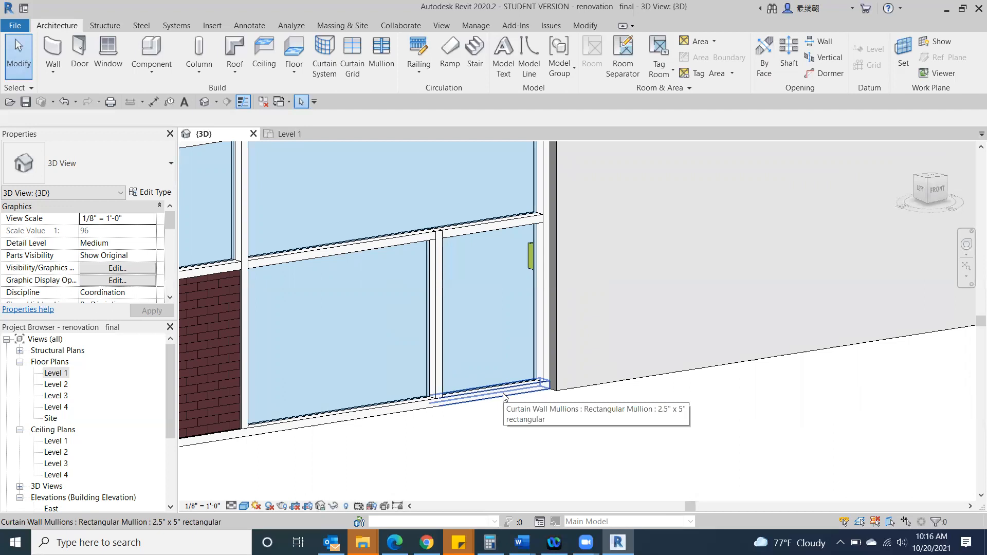
key(Tab)
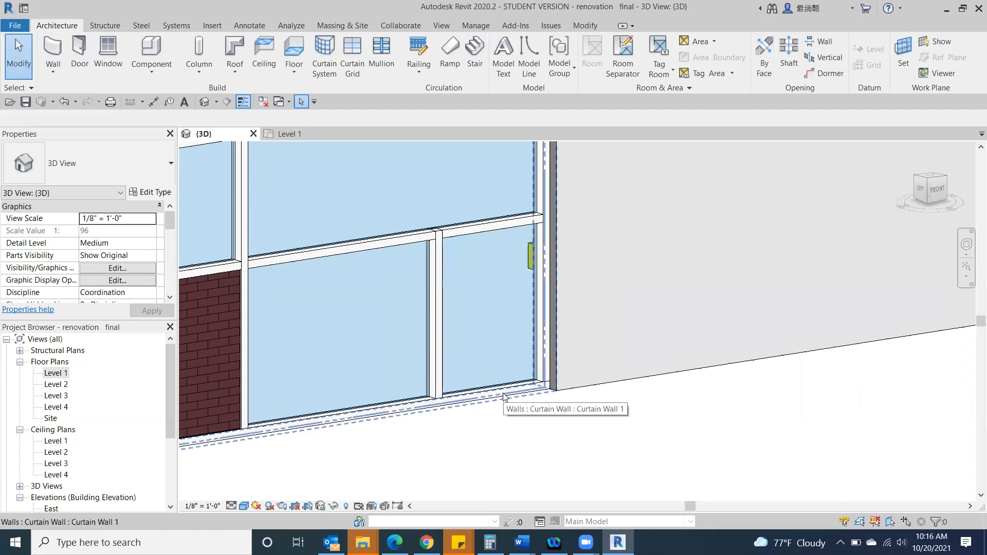
key(Tab)
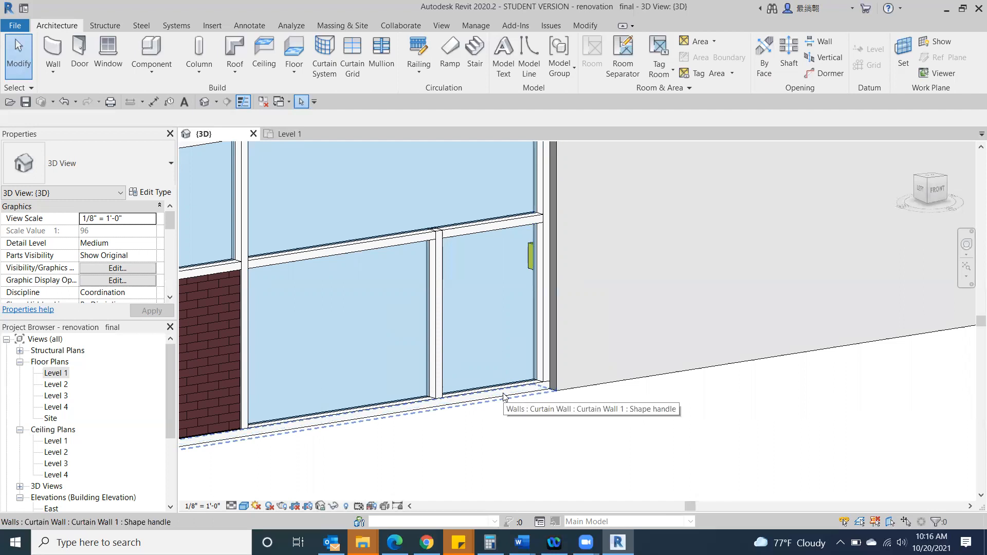
key(Tab)
key(Tab)
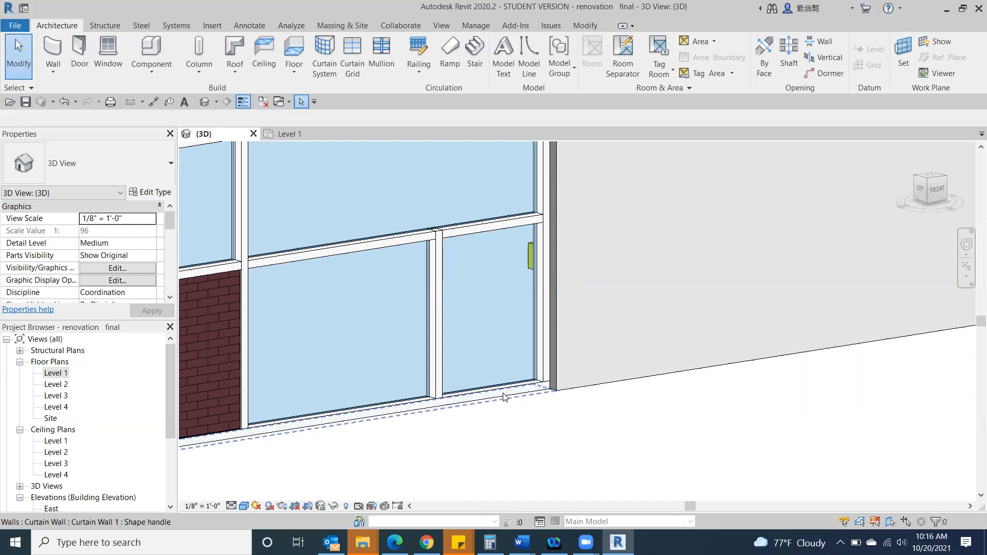
key(Tab)
key(Tab)
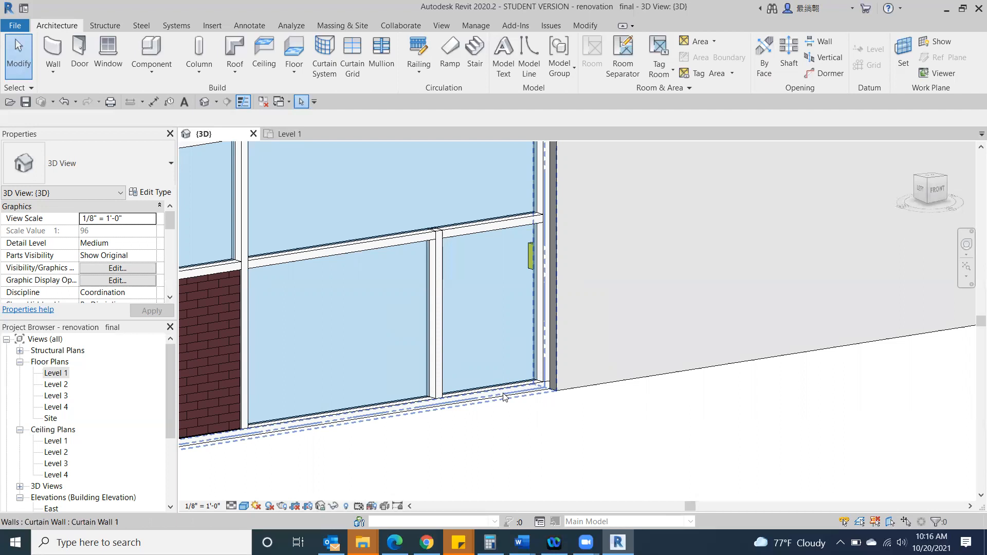
key(Tab)
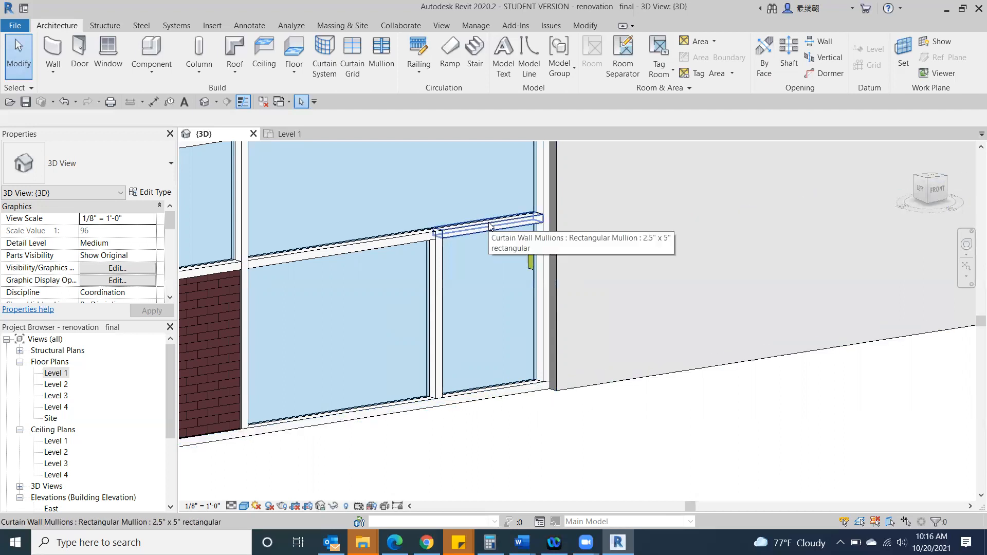
key(Tab)
key(Tab)
key(Tab)
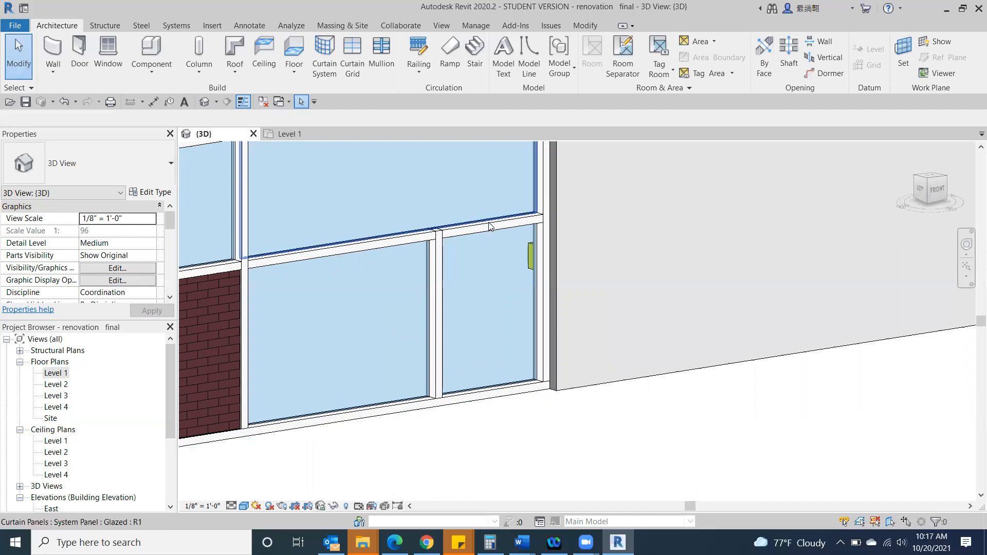
key(Tab)
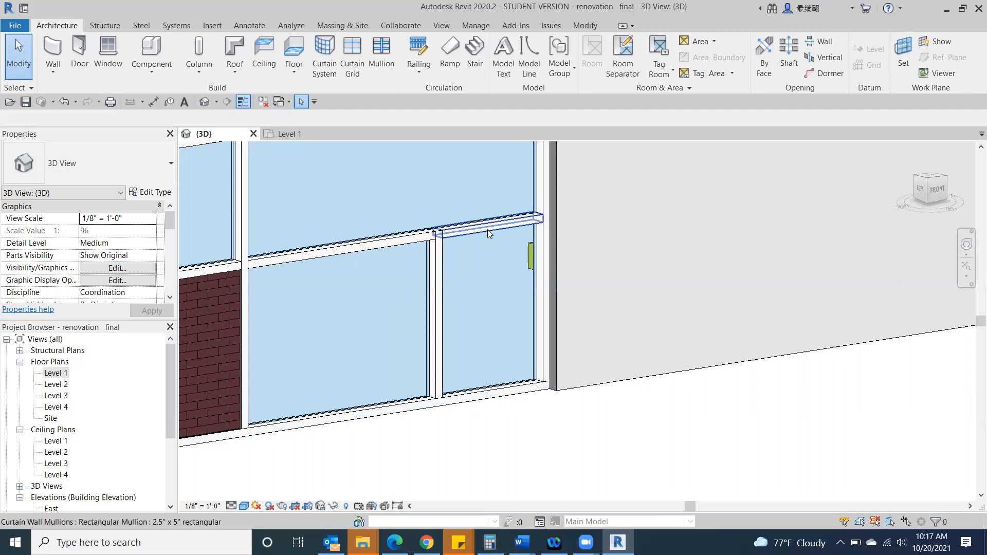
key(Tab)
key(Tab)
key(Tab)
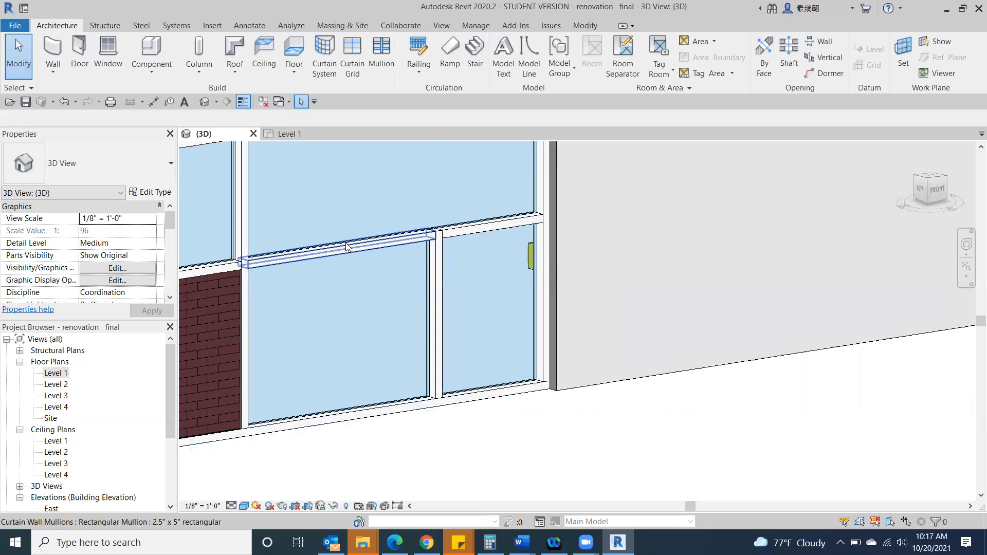
key(Tab)
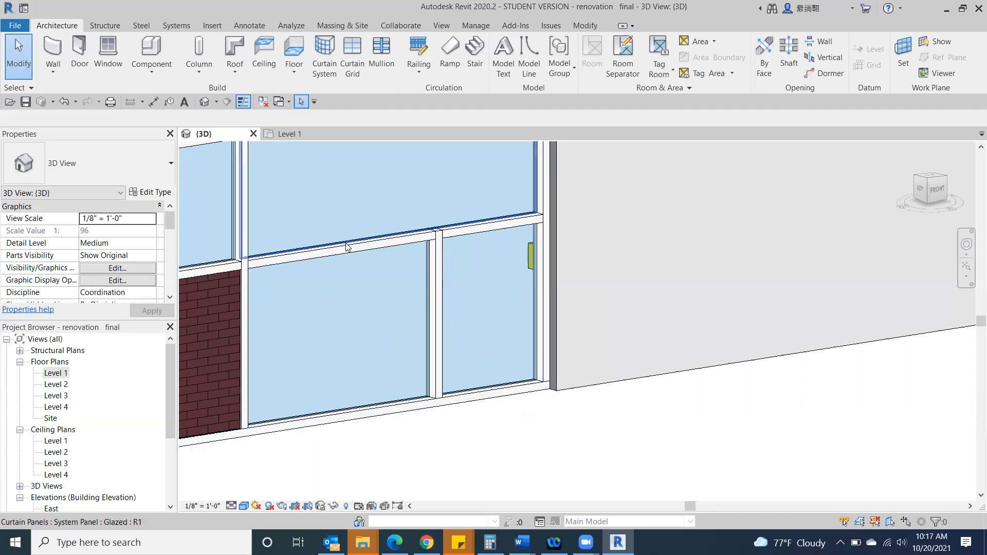
click(356, 225)
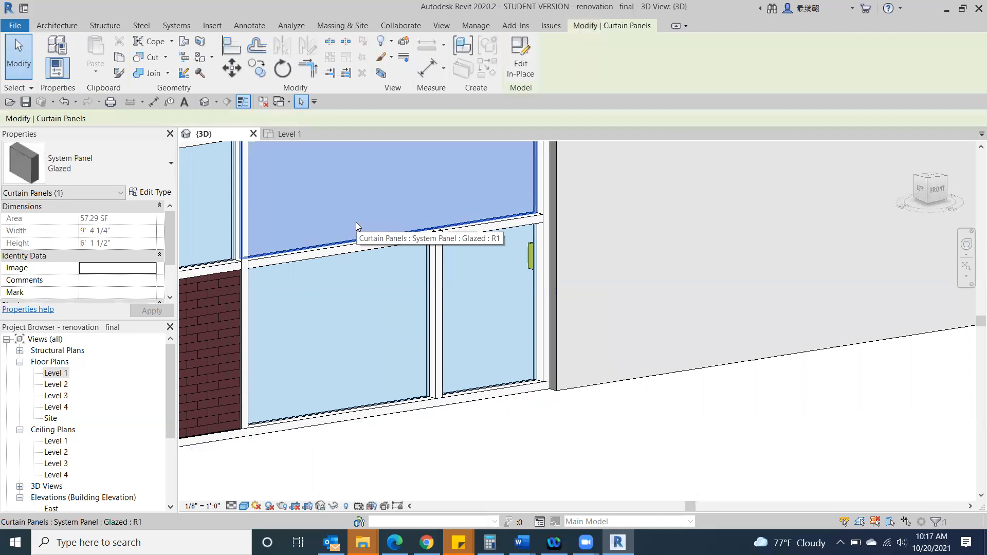
Turn the 3D view to the exterior face of the curtain wall and clear the element selection.
click(915, 189)
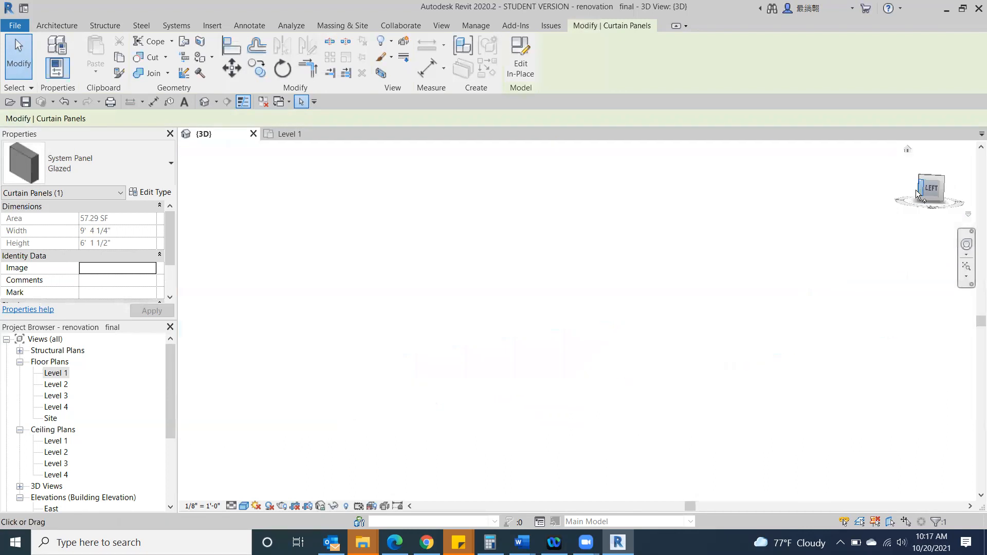
scroll(845, 406, down, 5)
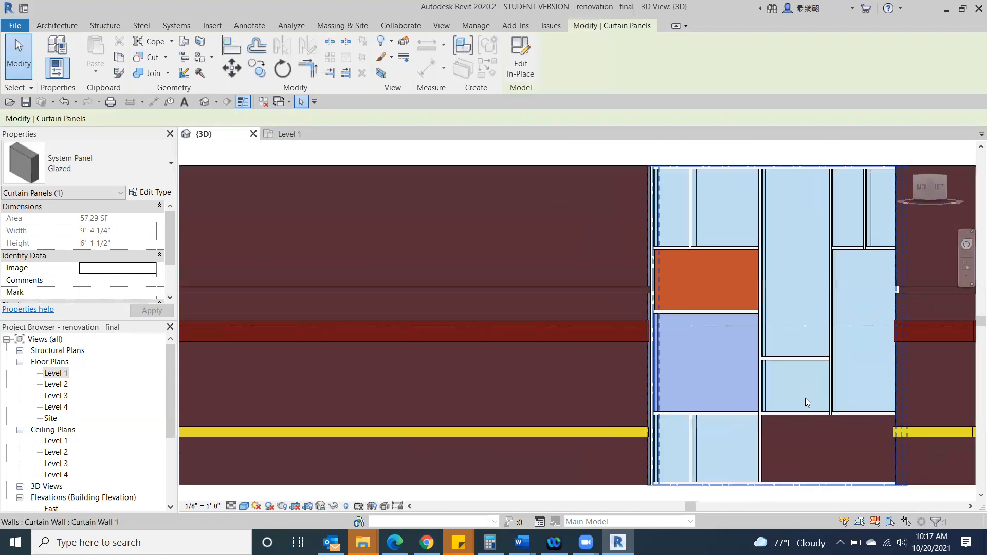
click(674, 457)
scroll(729, 442, up, 5)
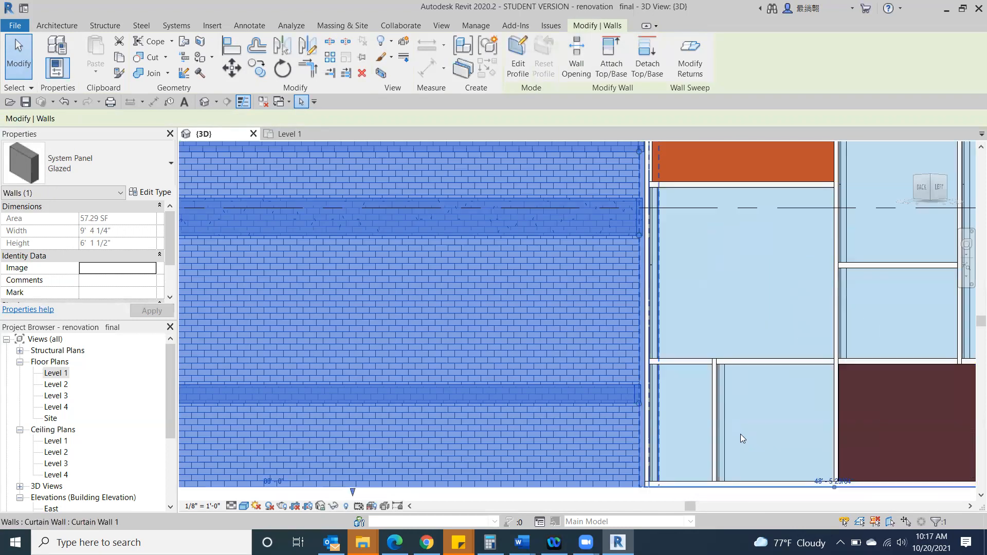
click(23, 69)
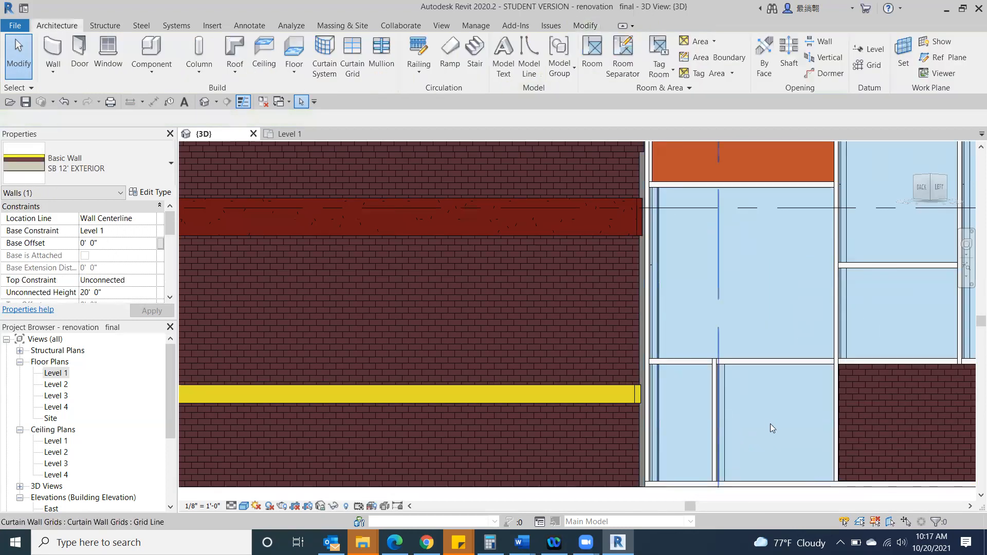
Select the narrow ground-level glazed panel beside the long brick wall by cycling through the elements at its bottom mullion.
scroll(721, 348, up, 4)
scroll(597, 366, up, 4)
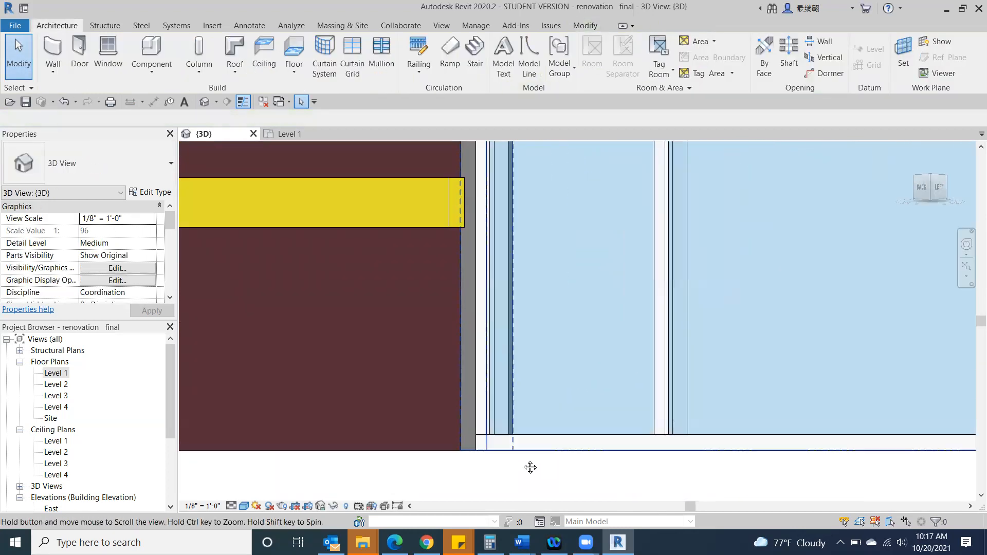
scroll(529, 467, down, 3)
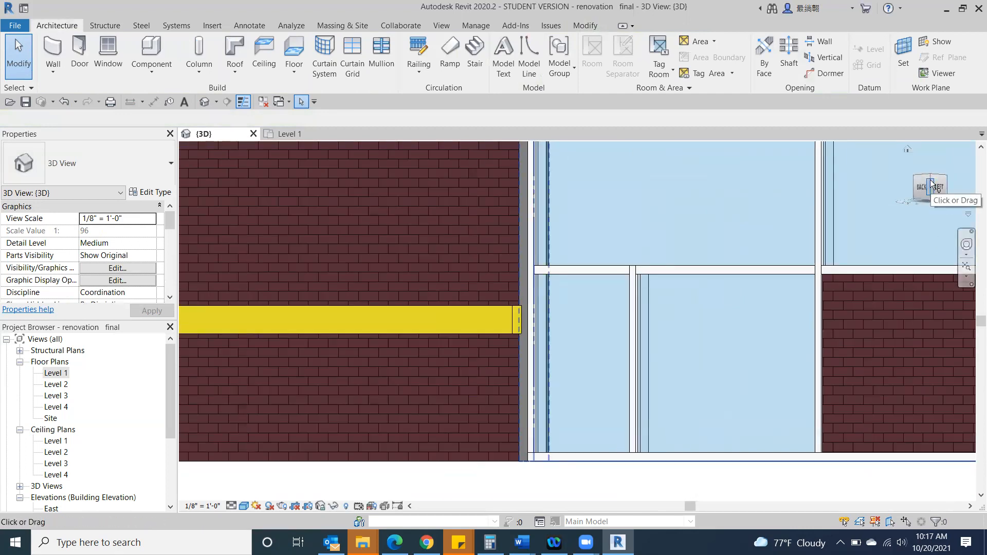
drag(932, 183, 631, 299)
scroll(559, 366, up, 3)
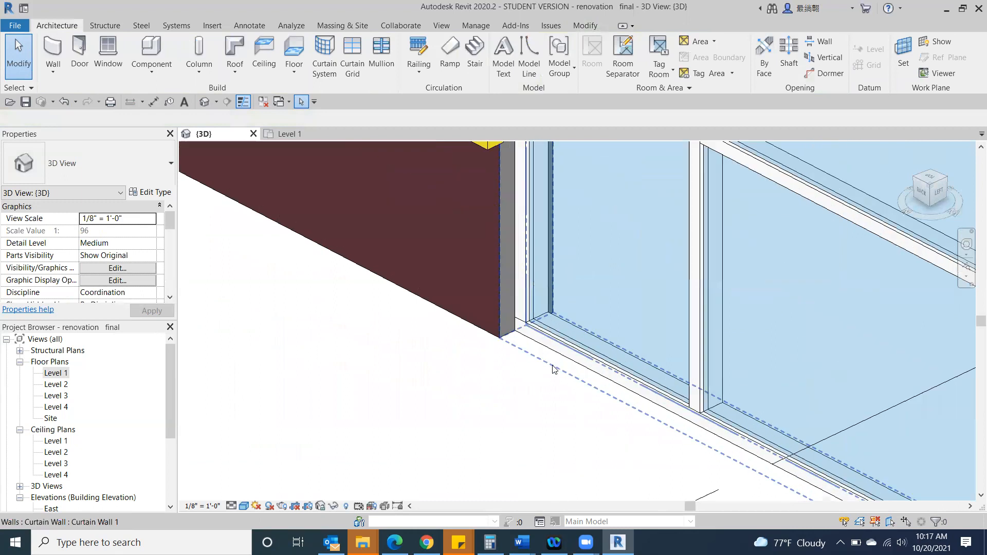
scroll(563, 375, down, 4)
scroll(524, 380, up, 3)
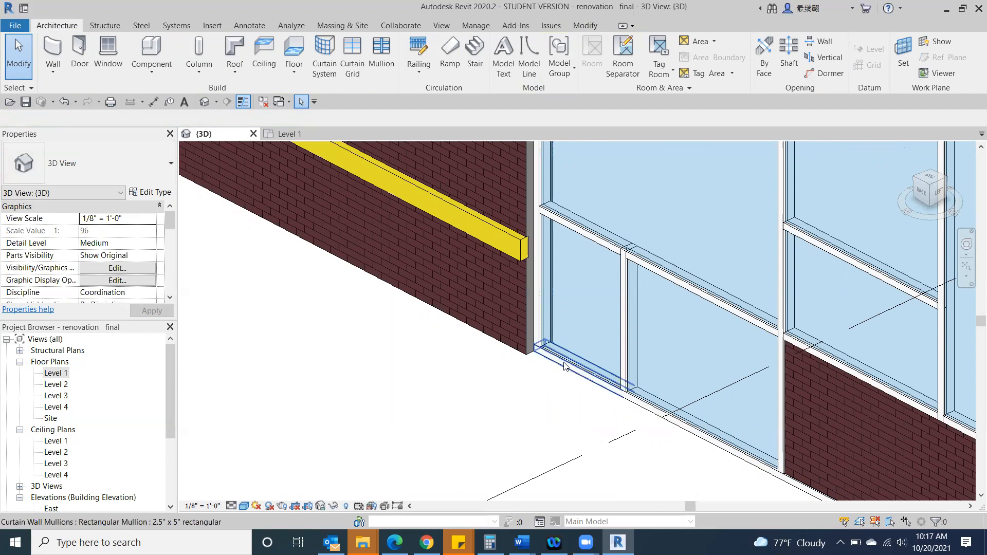
key(Tab)
key(Tab)
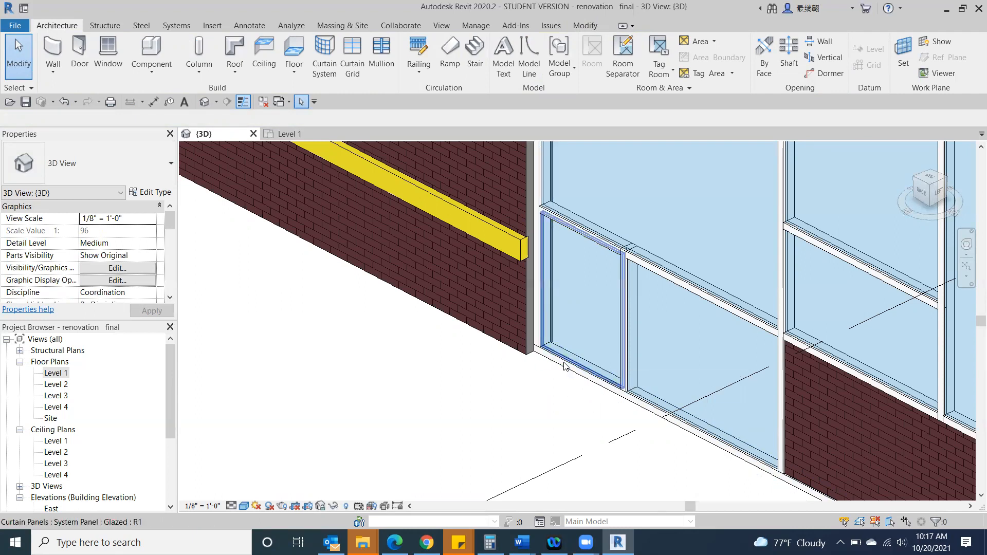
click(565, 366)
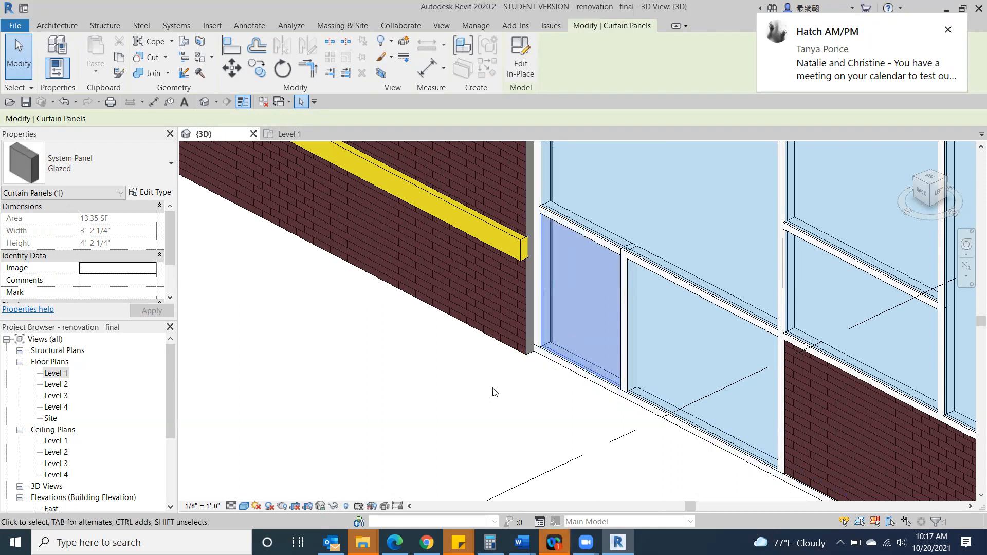
Select the large glazed panel below the orange panel by cycling through the elements at its bottom mullion, and clear the selection.
click(467, 396)
scroll(451, 400, down, 2)
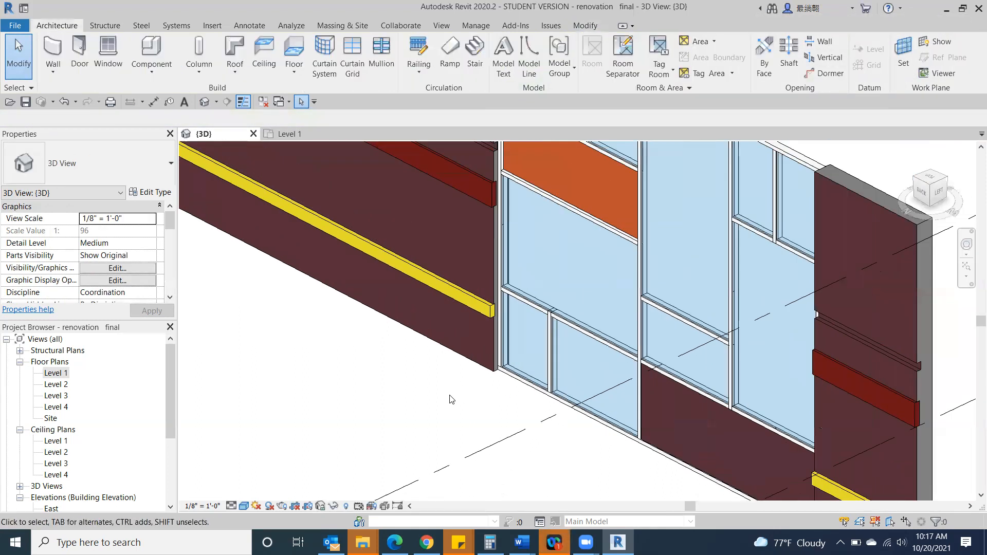
scroll(450, 396, down, 1)
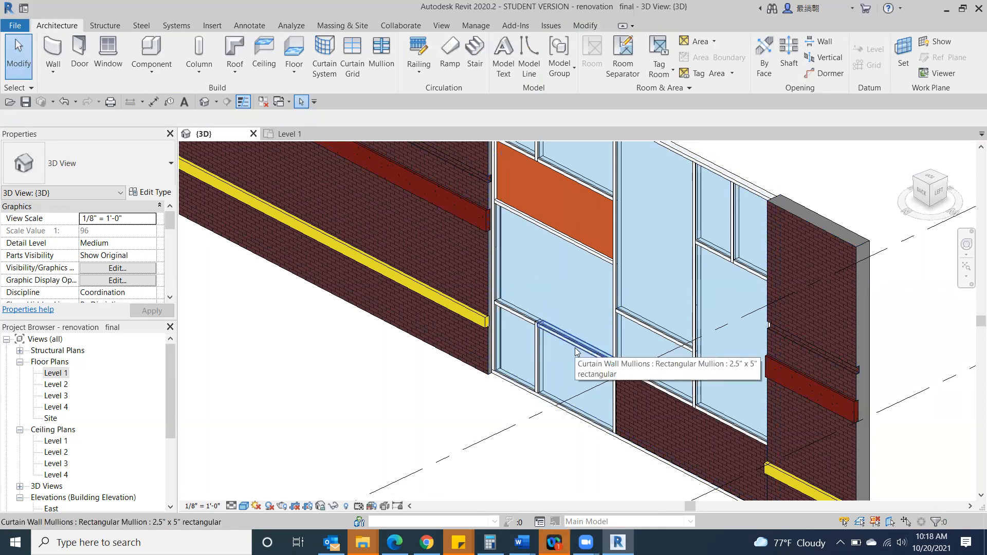
key(Tab)
key(Tab)
key(Tab)
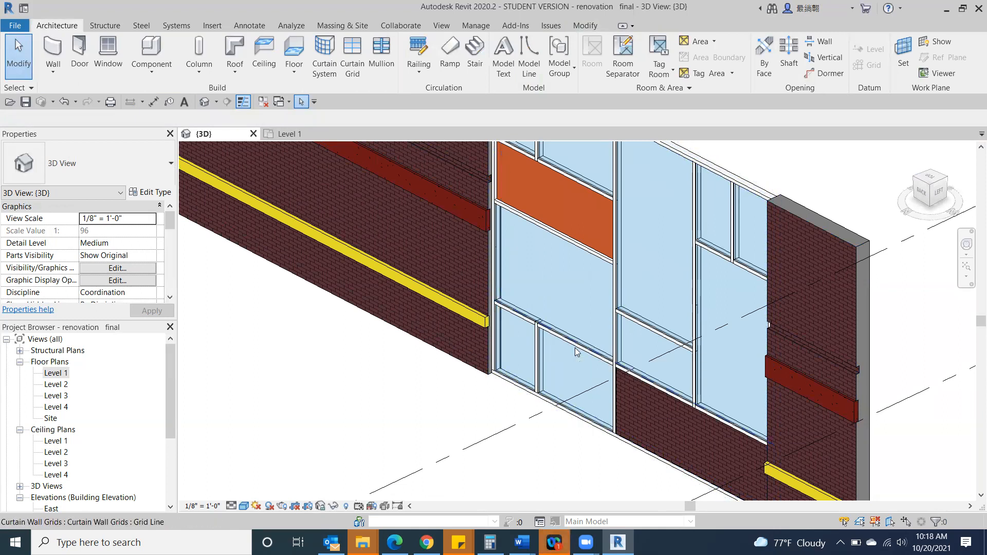
click(577, 350)
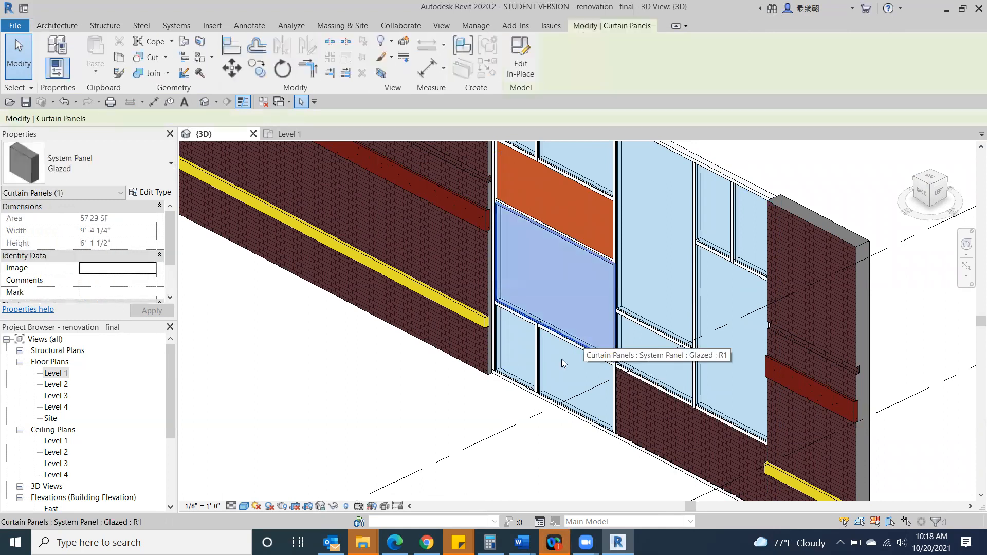
click(380, 397)
Examine the curtain wall and the neighbouring hip-roofed building from the back side of the model.
click(932, 200)
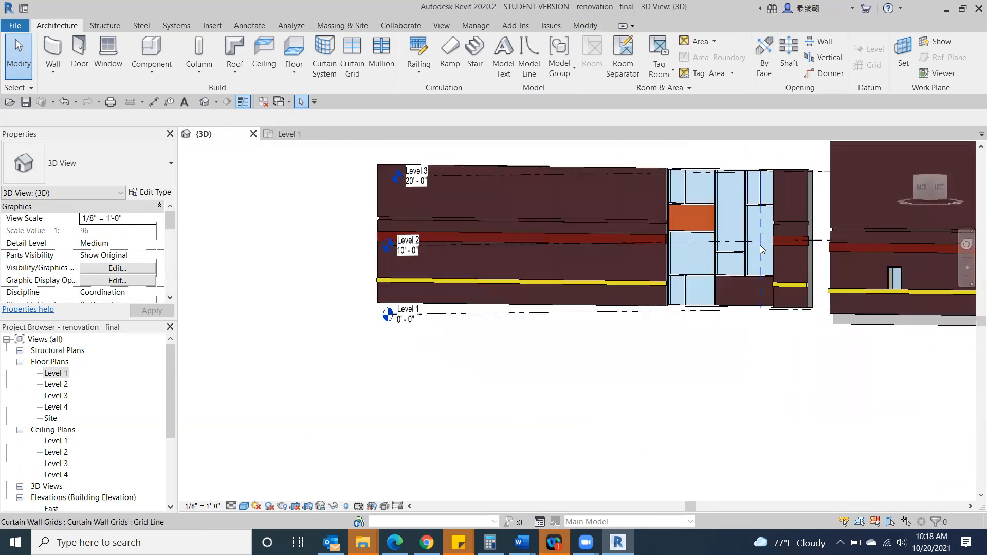
middle_drag(760, 245, 399, 306)
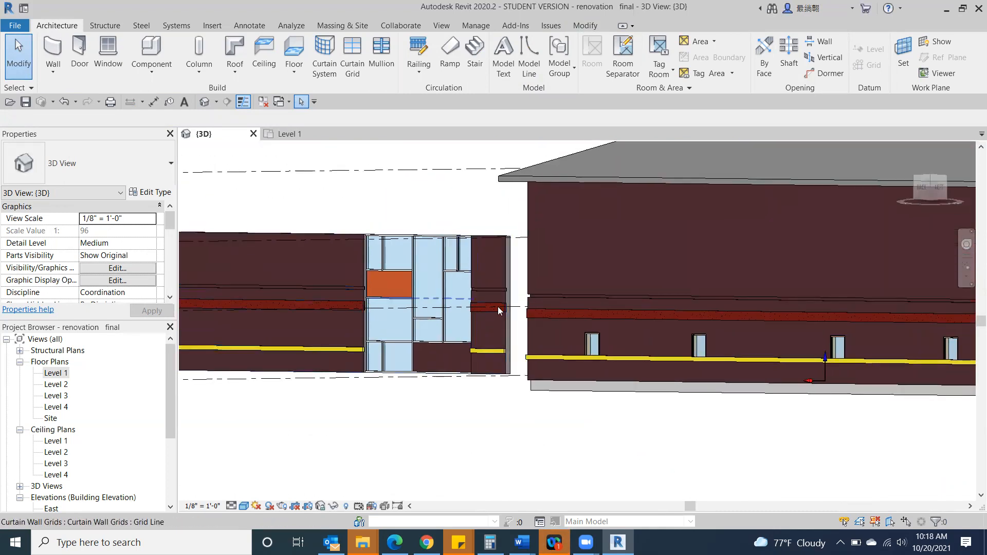
click(924, 189)
scroll(463, 329, up, 3)
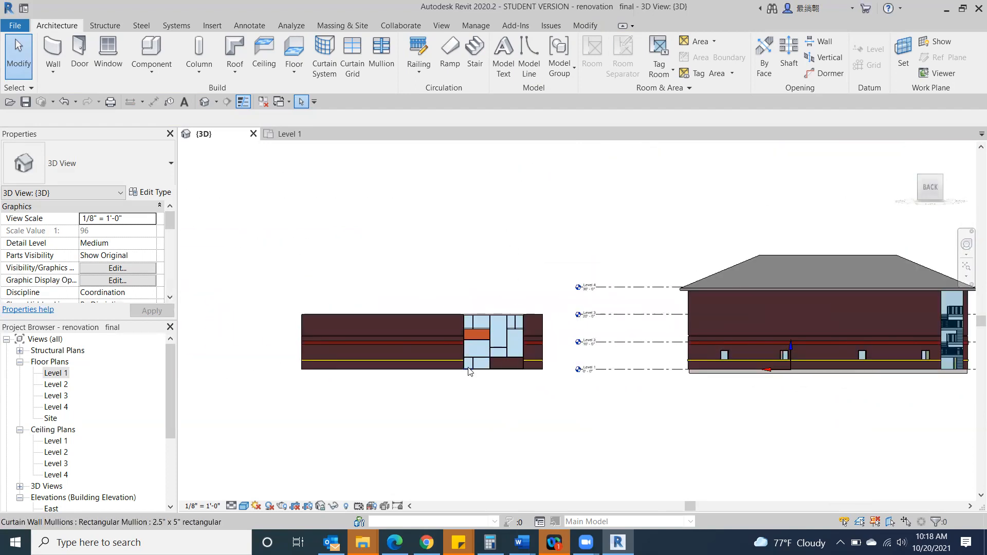
scroll(928, 332, down, 2)
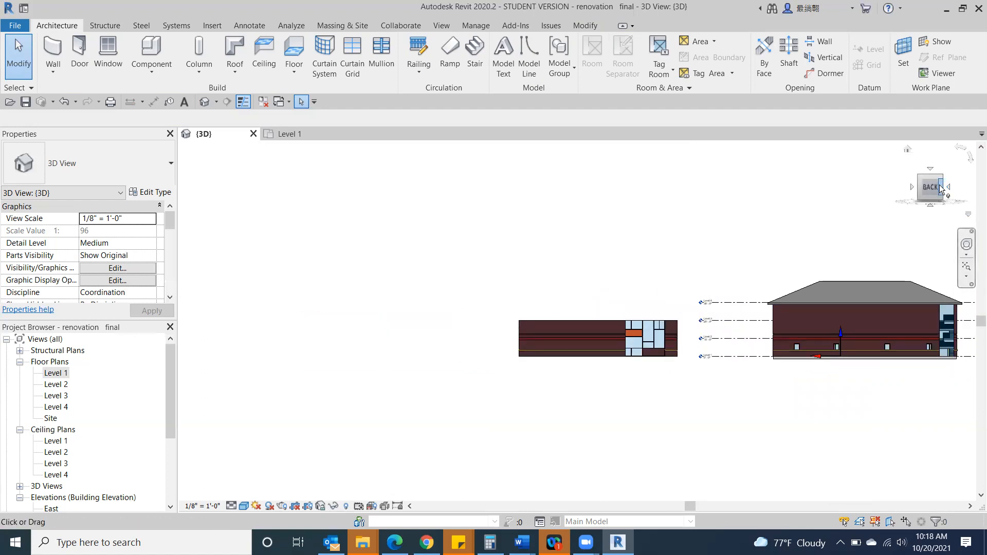
drag(940, 188, 840, 187)
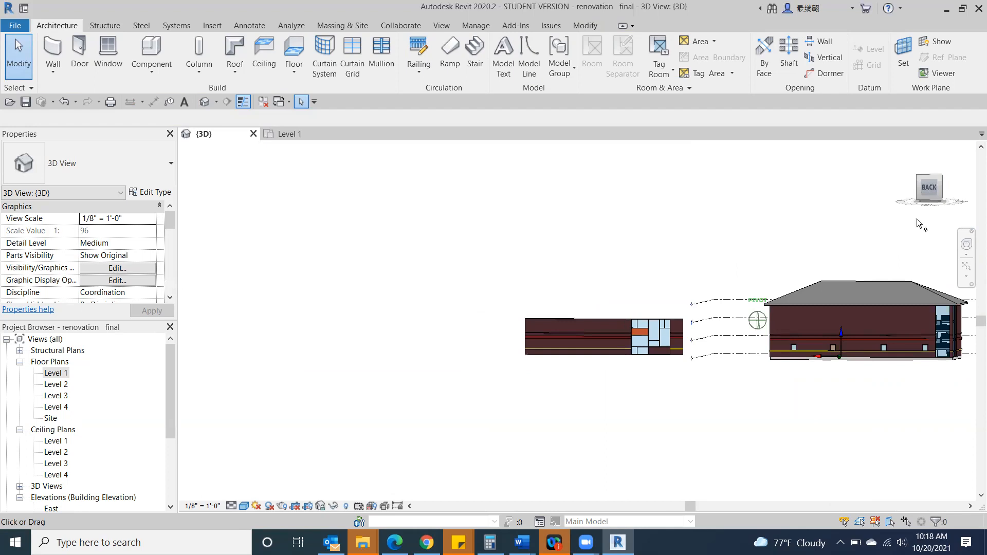